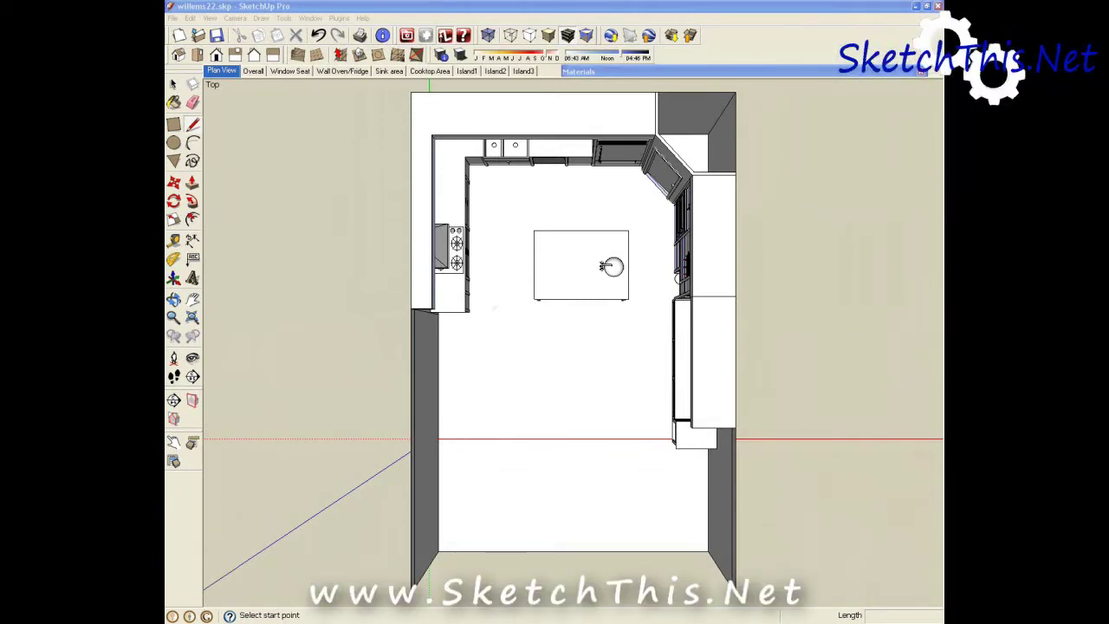
- Tilt the kitchen into 3-D perspective, zoom toward the island, and switch to the granite slab image results
middle_click_drag(598, 306, 530, 184)
scroll(579, 241, "up", 3)
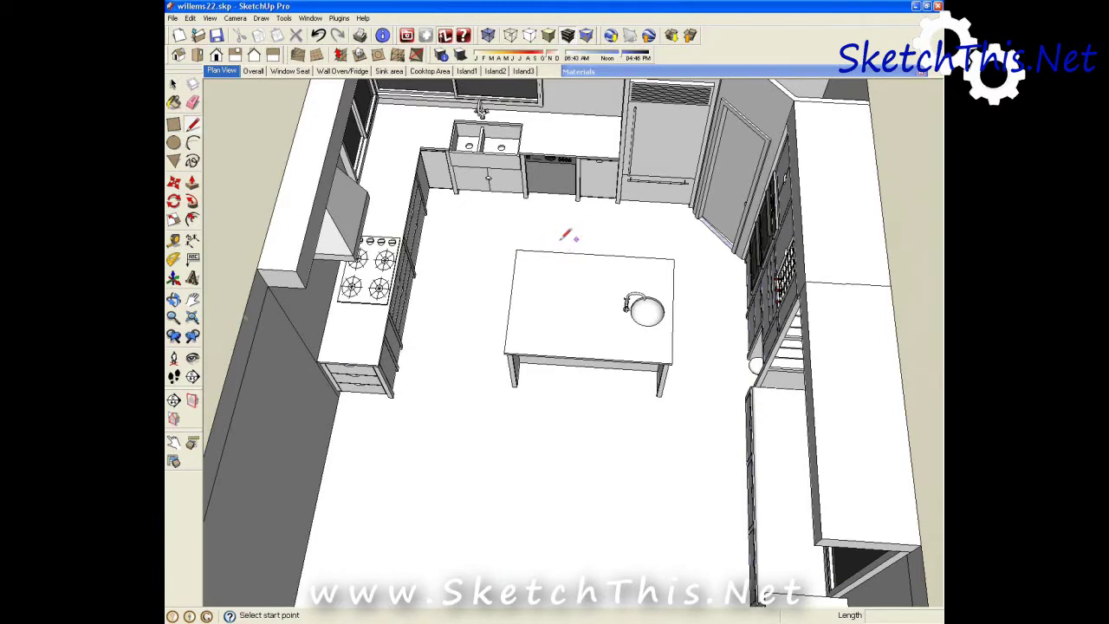
key("alt+Tab")
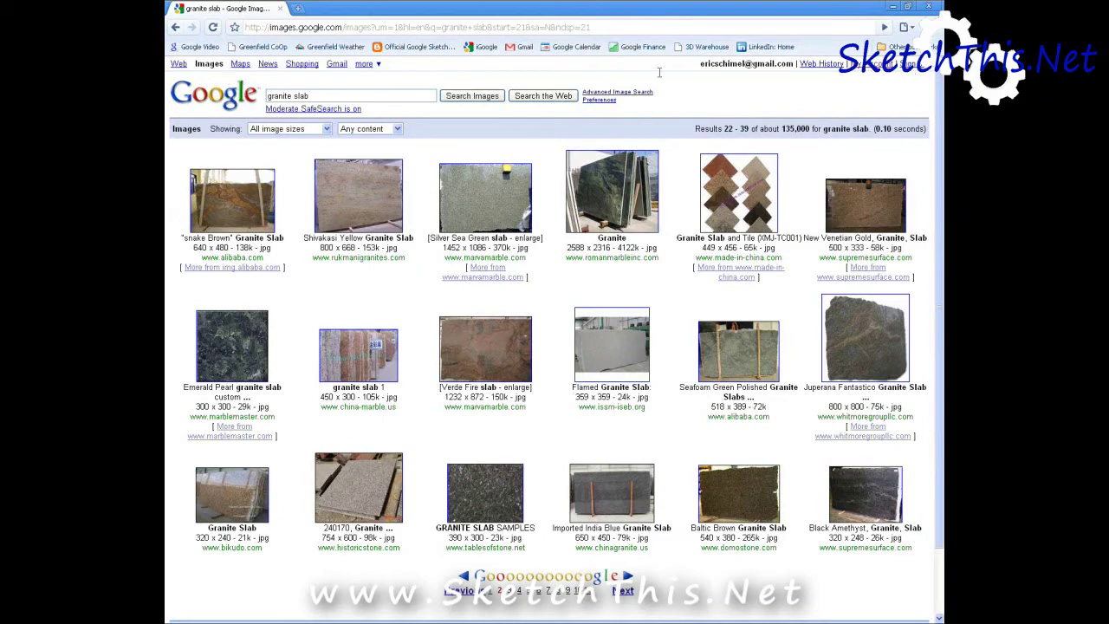
- Minimize Chrome to bring the SketchUp kitchen model willems22.skp back into view
left_click(890, 8)
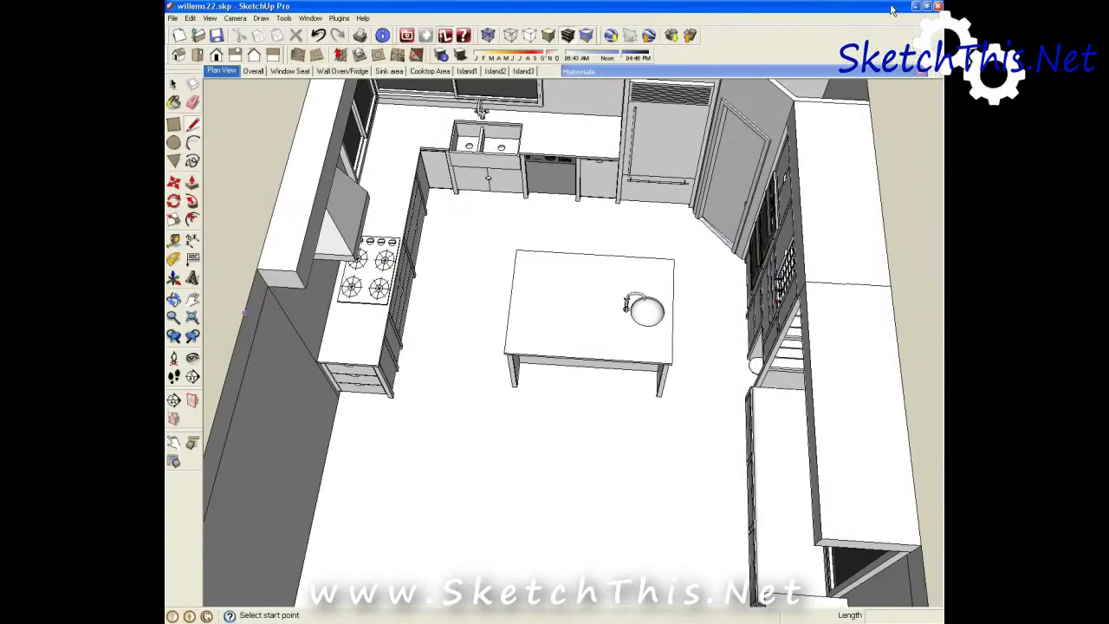
- From a lower angle, draw a rectangle on the floor in front of the island
middle_click_drag(564, 290, 459, 210)
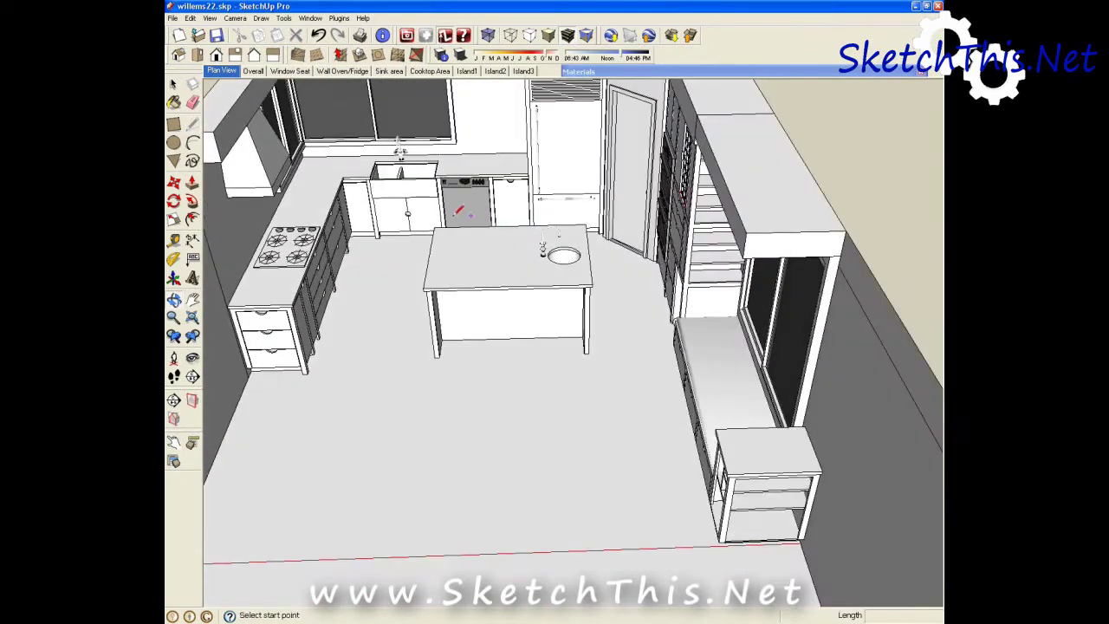
left_click(173, 124)
left_click(372, 482)
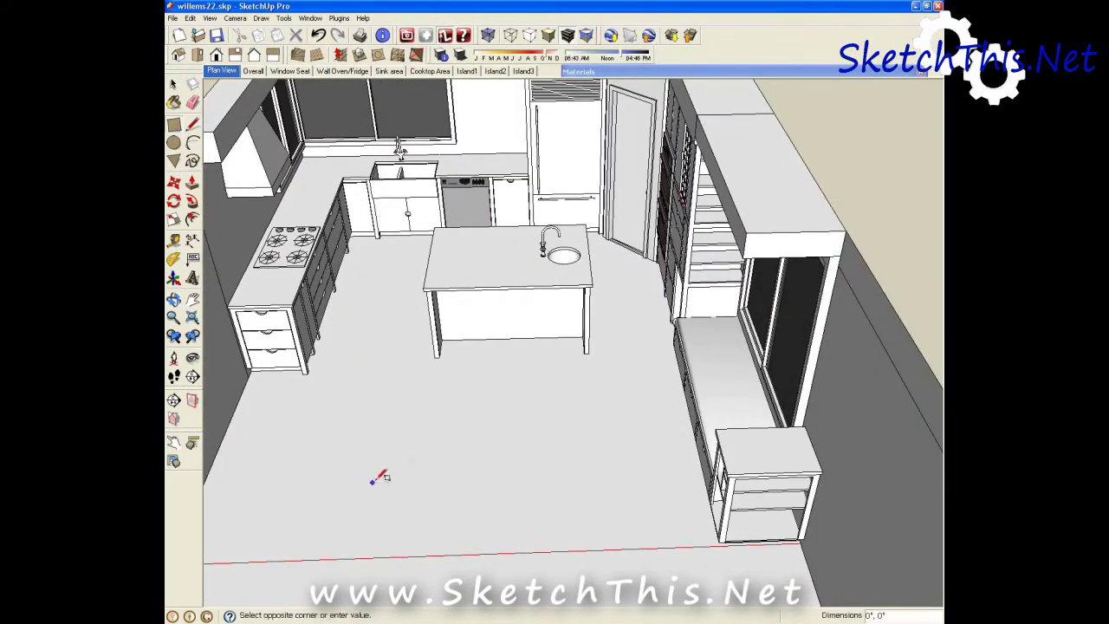
left_click(622, 389)
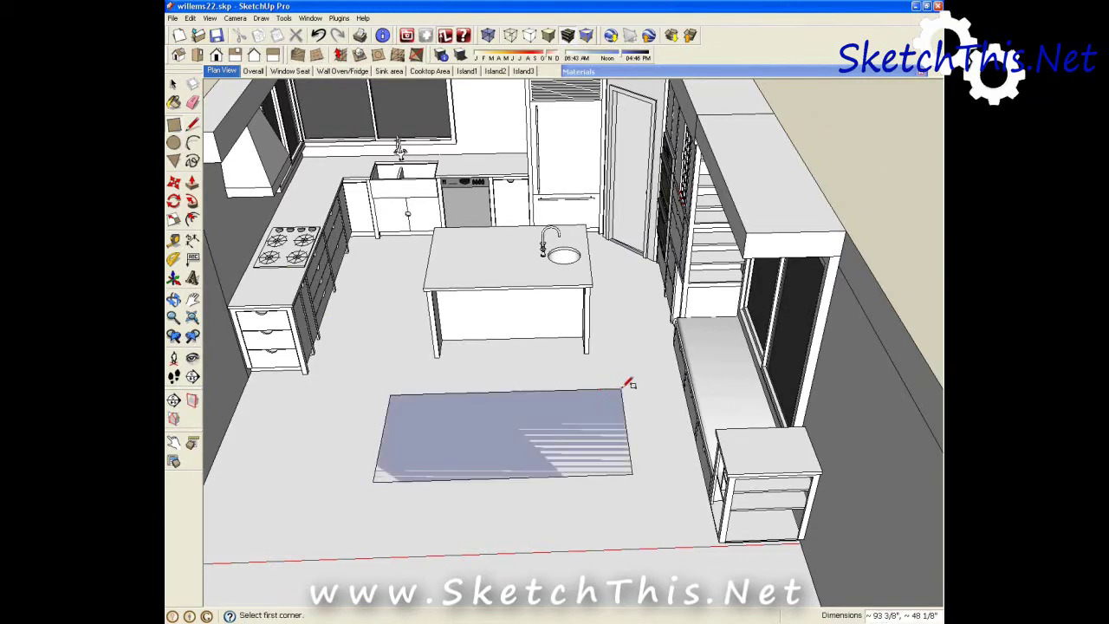
- Push/Pull the new rectangle up into a low, thick slab block
left_click(192, 181)
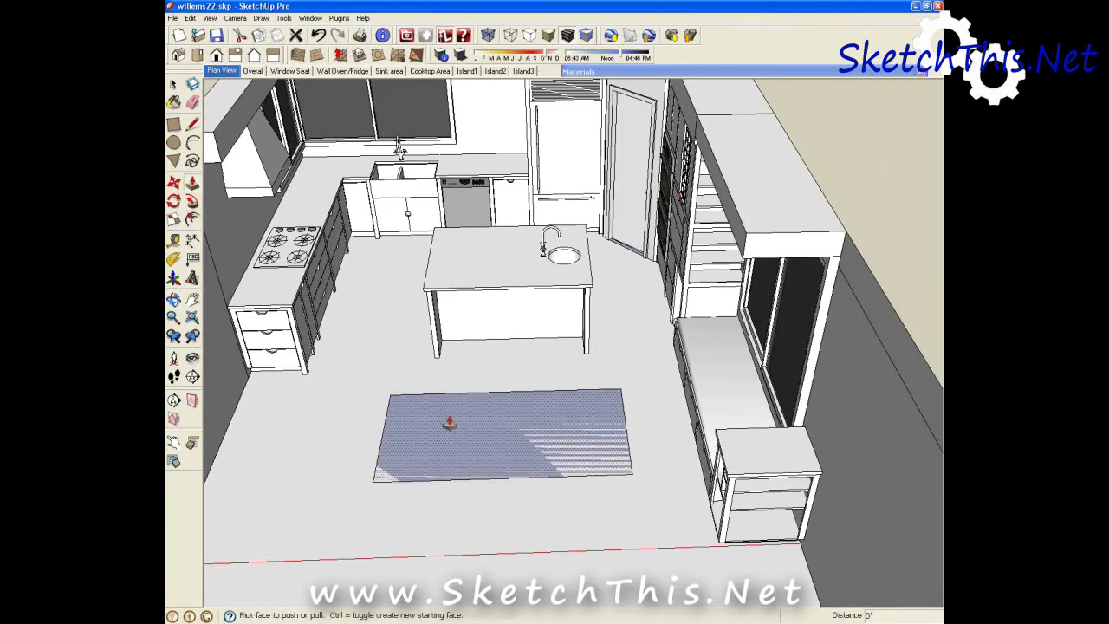
left_click(445, 421)
left_click(448, 414)
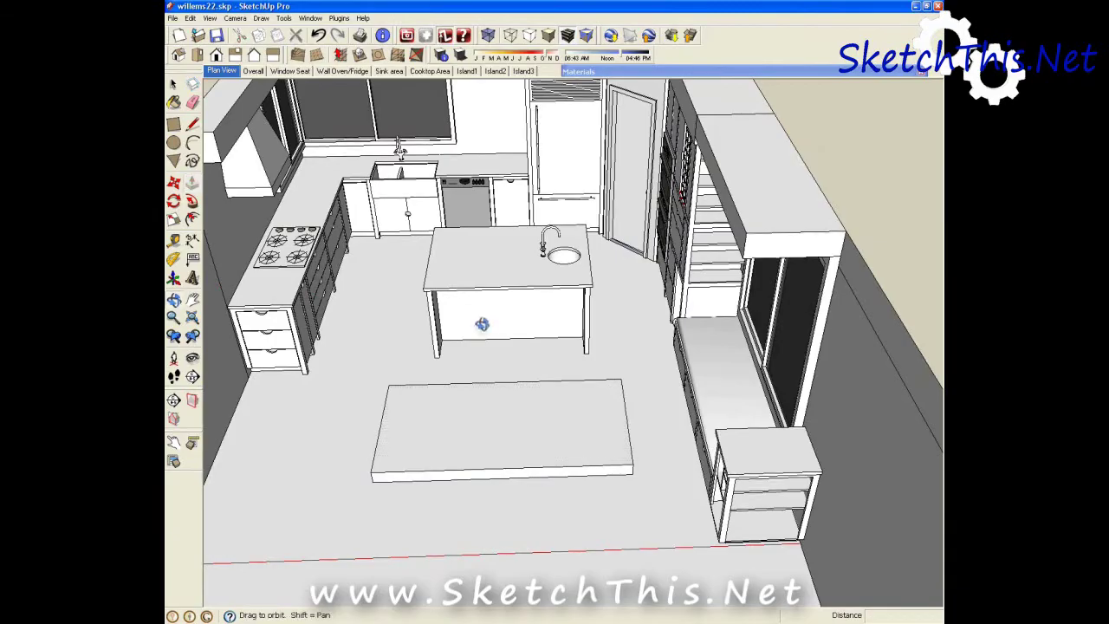
middle_click_drag(482, 322, 481, 336)
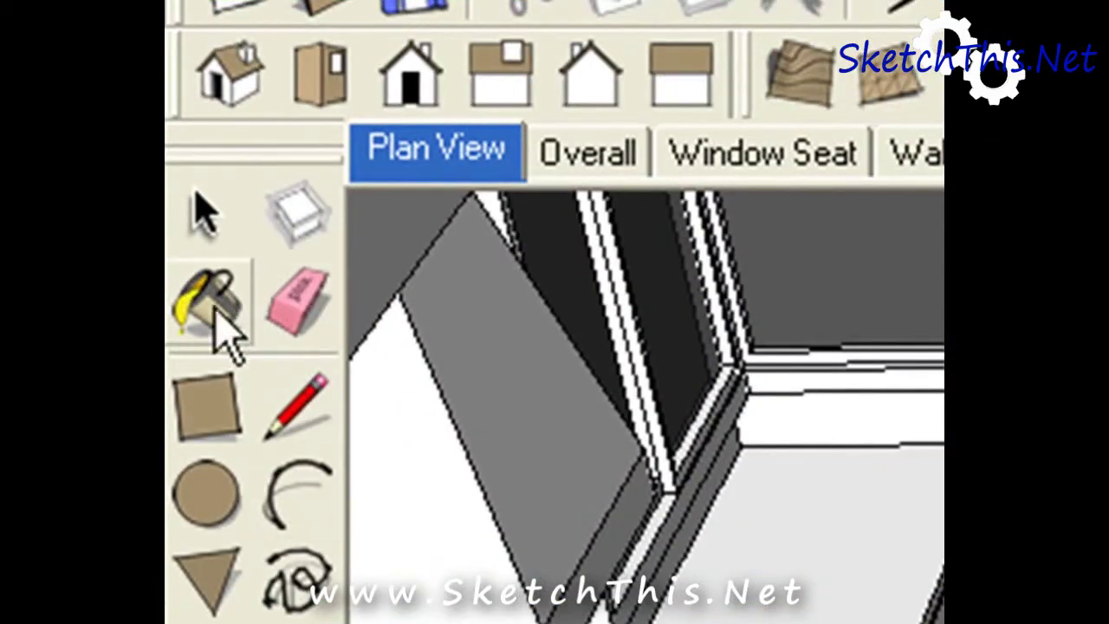
- Show the In Model materials in the Paint Bucket's Materials window and create a new Material1
left_click(217, 310)
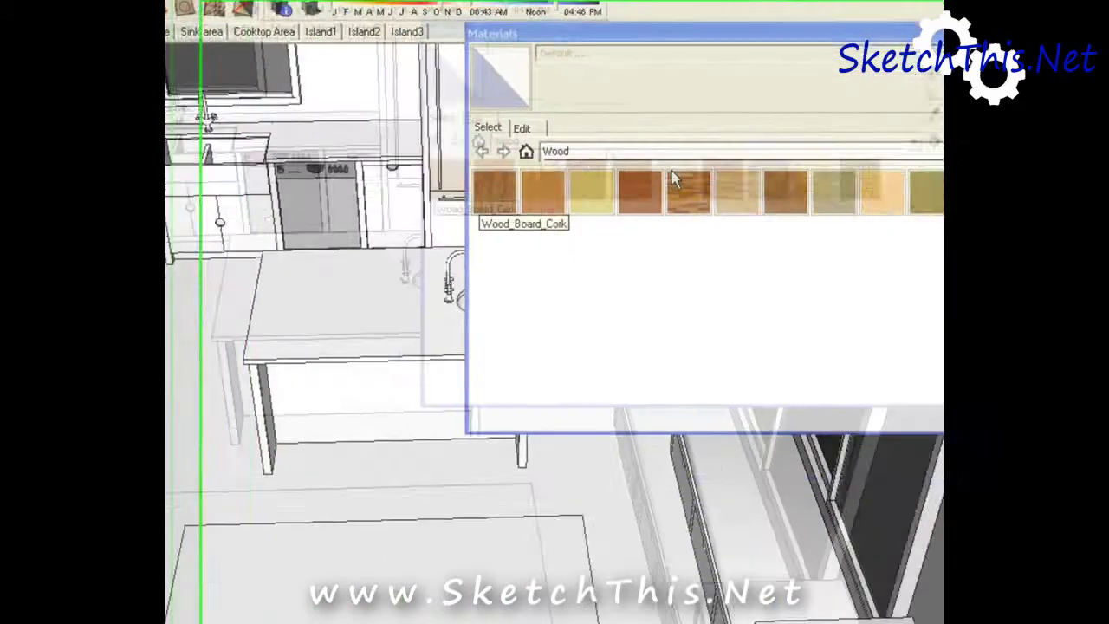
left_click(581, 137)
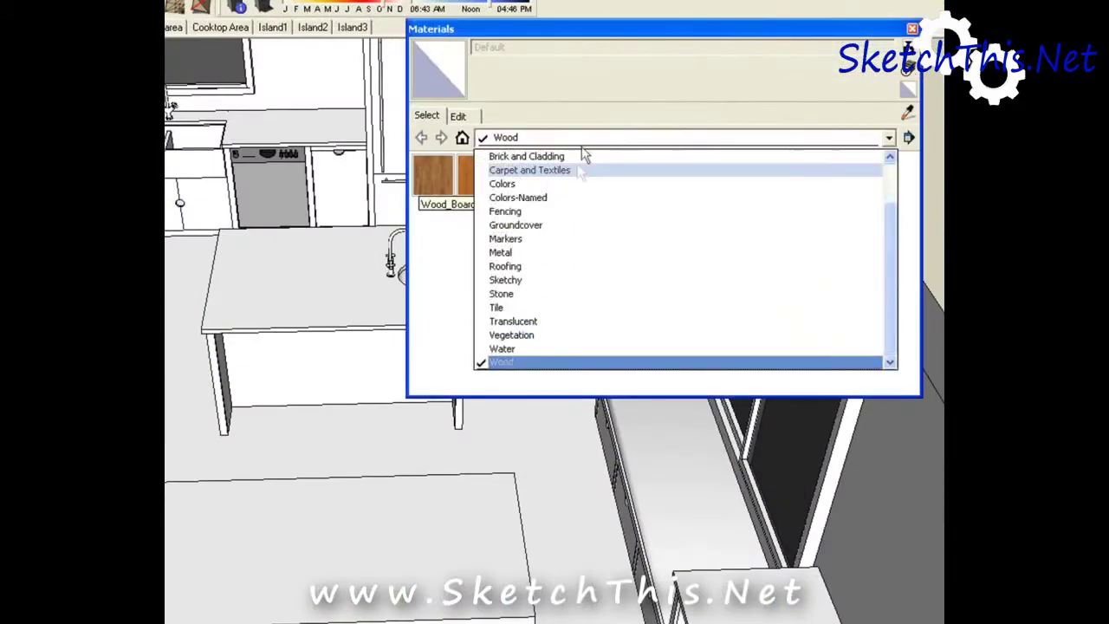
scroll(576, 195, "up", 2)
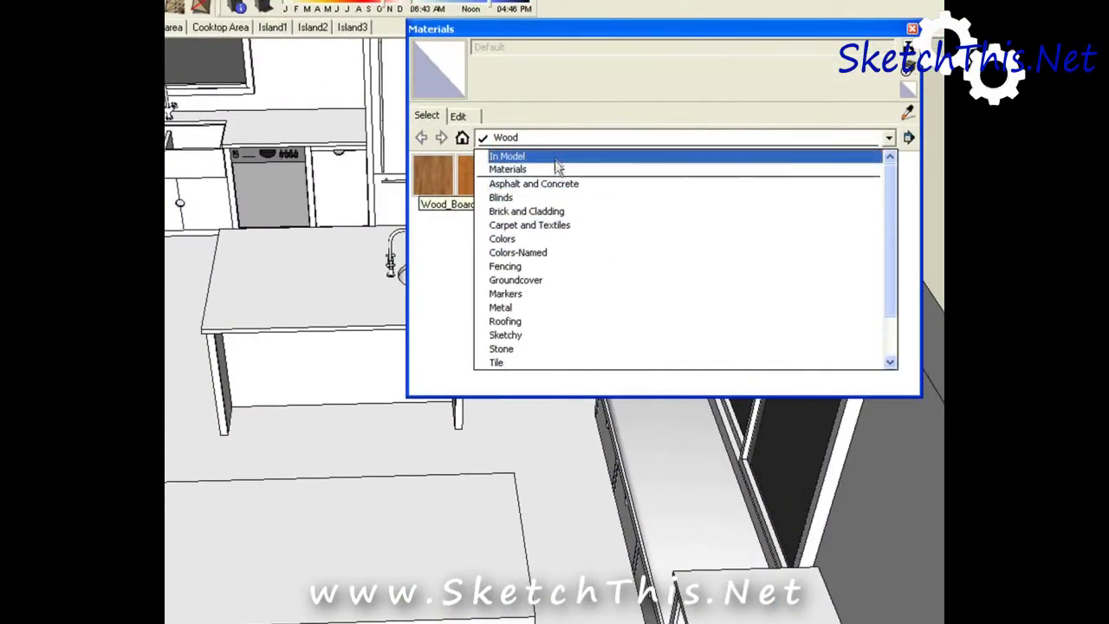
left_click(557, 159)
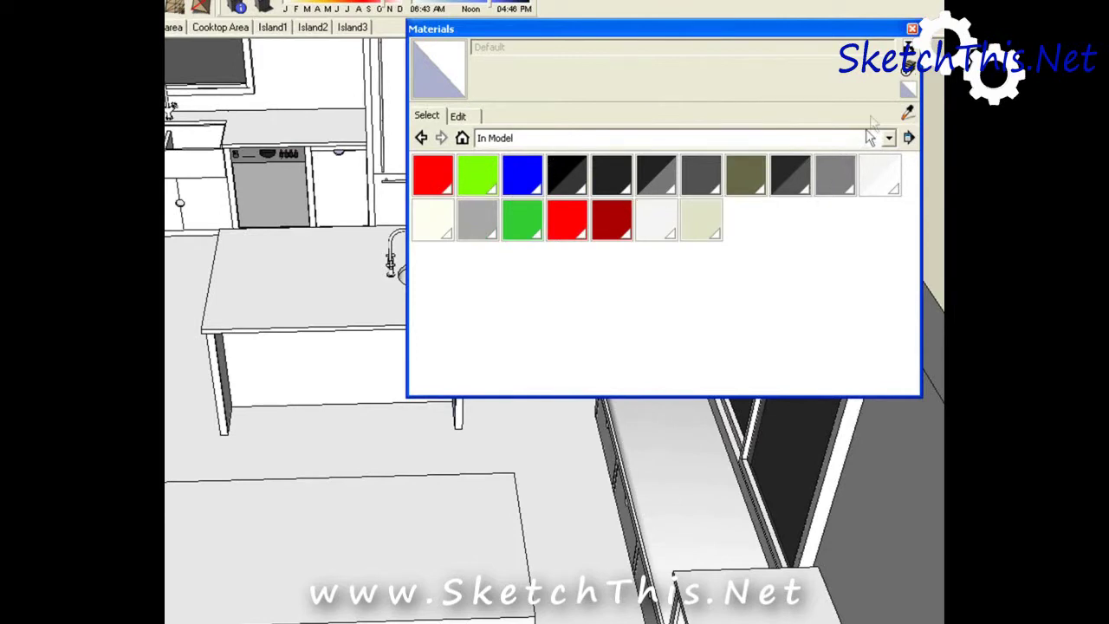
left_click(907, 68)
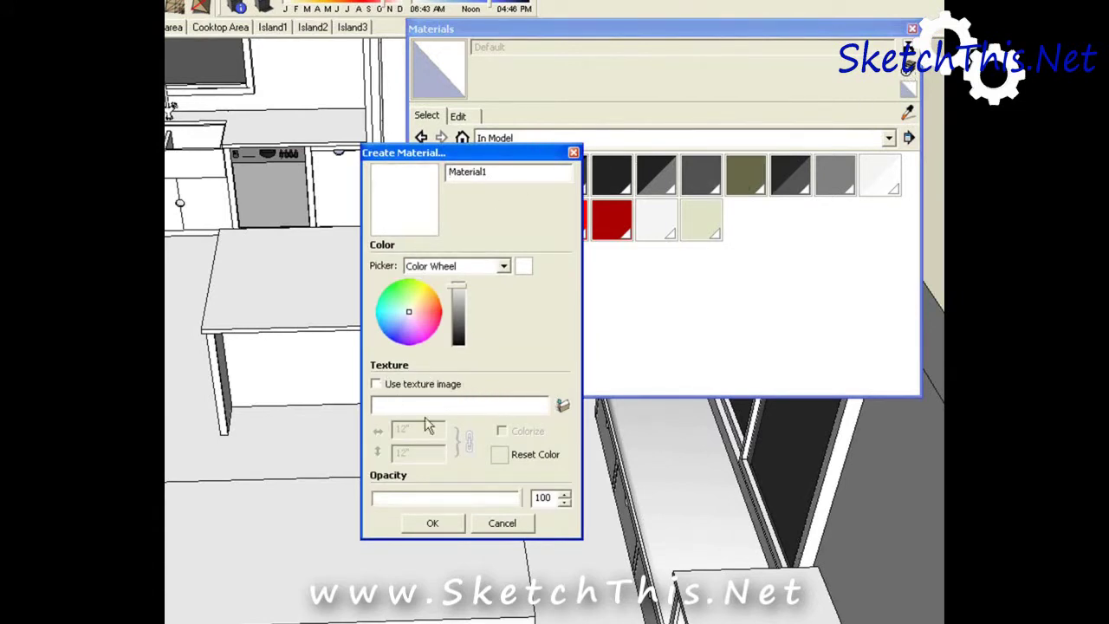
- Give Material1 the Desktop > Granite > Soapstone slab.jpg texture at 48" height and confirm
left_click(563, 404)
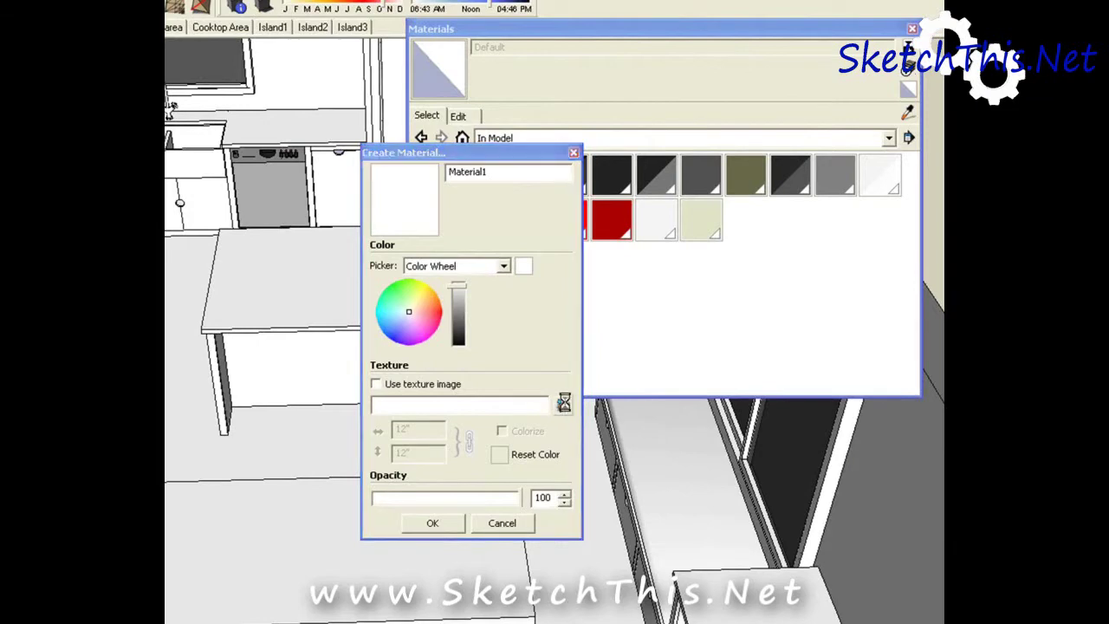
left_click(167, 286)
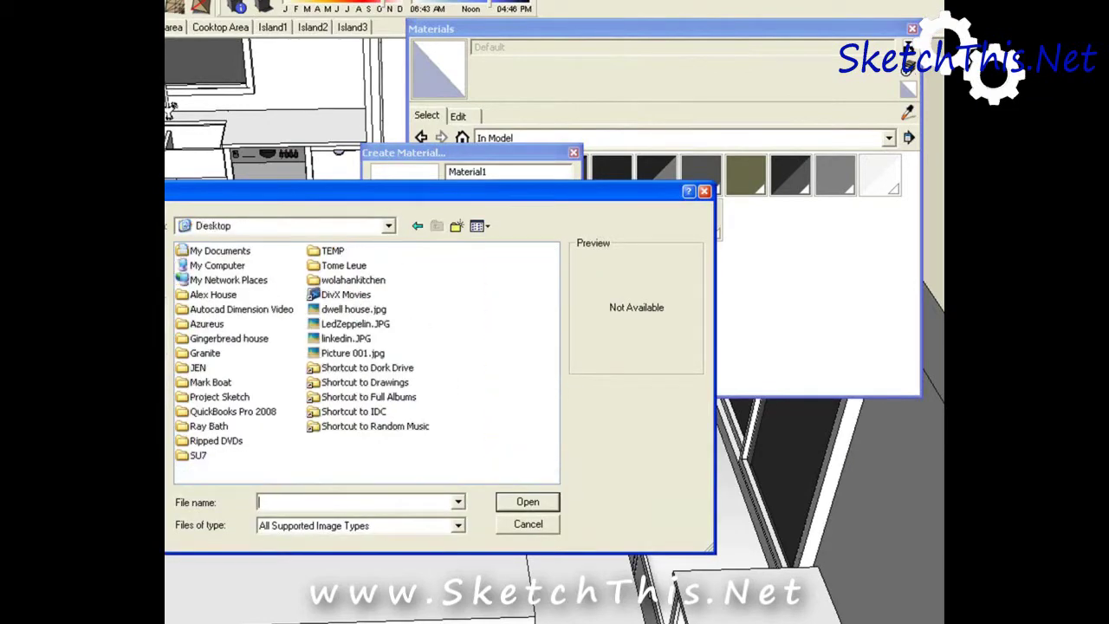
left_click(203, 353)
double_click(203, 354)
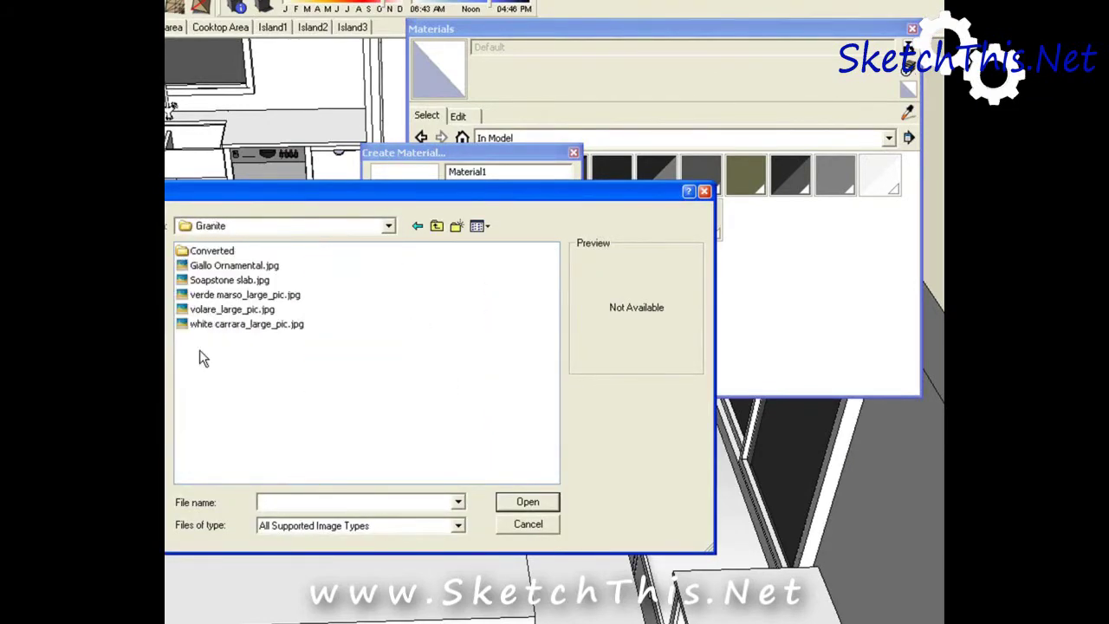
double_click(227, 281)
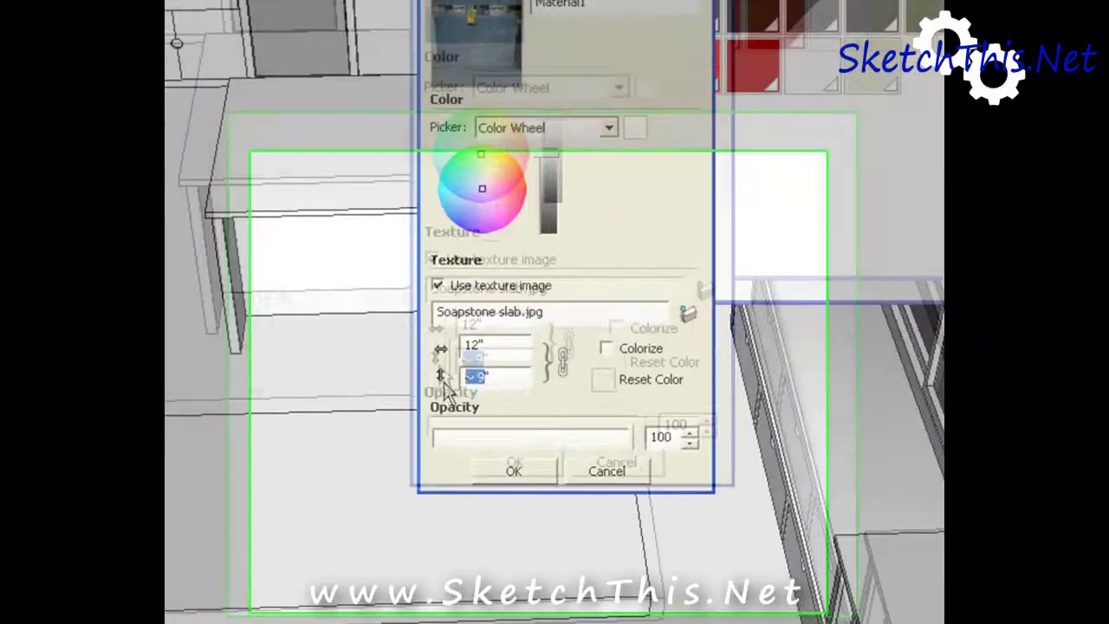
type("48")
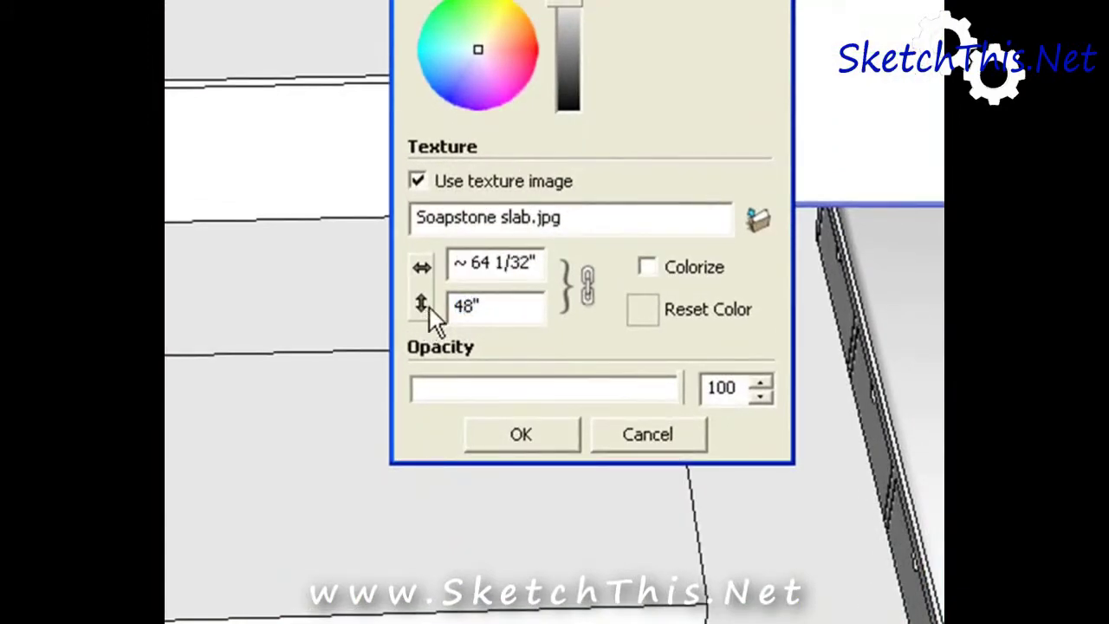
left_click(517, 433)
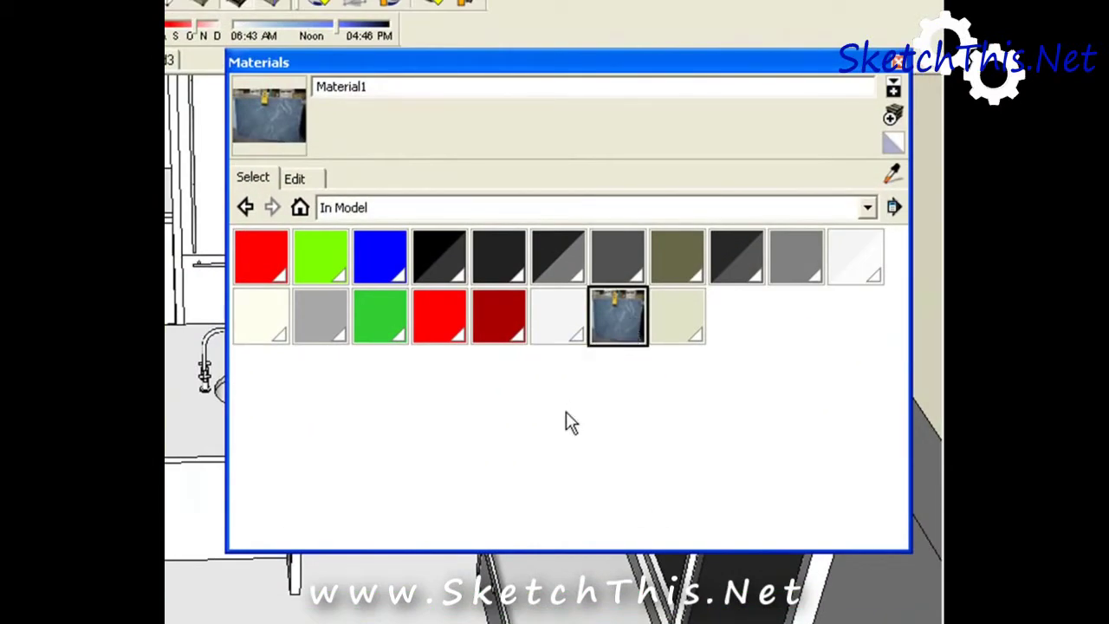
- Collapse the Materials window and paint the slab top with the soapstone Material1
left_click(540, 65)
left_click(541, 65)
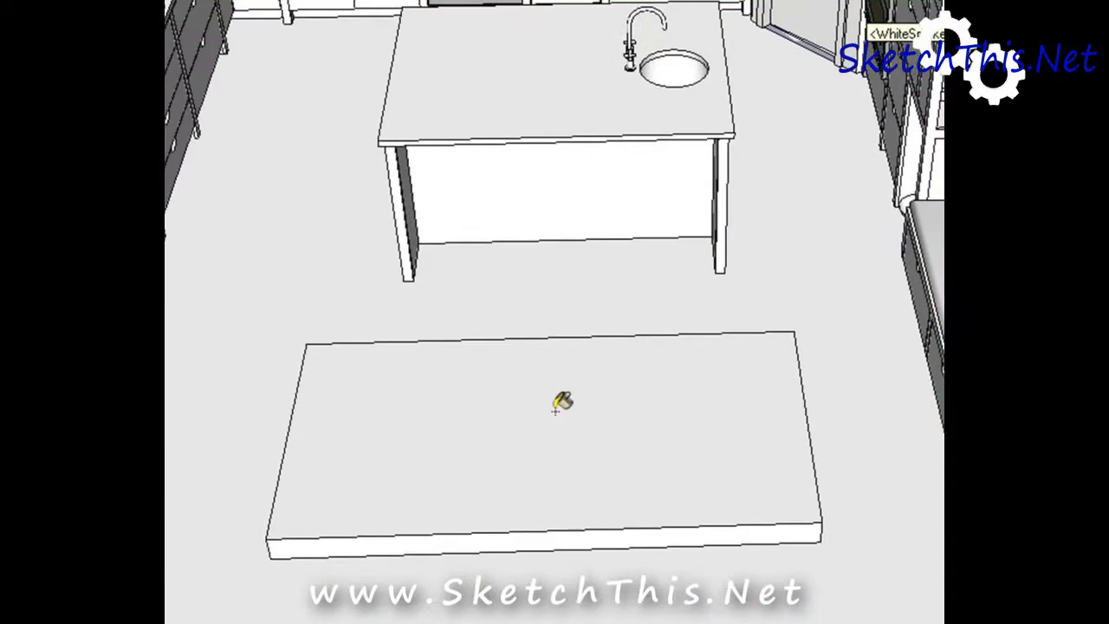
left_click(560, 402)
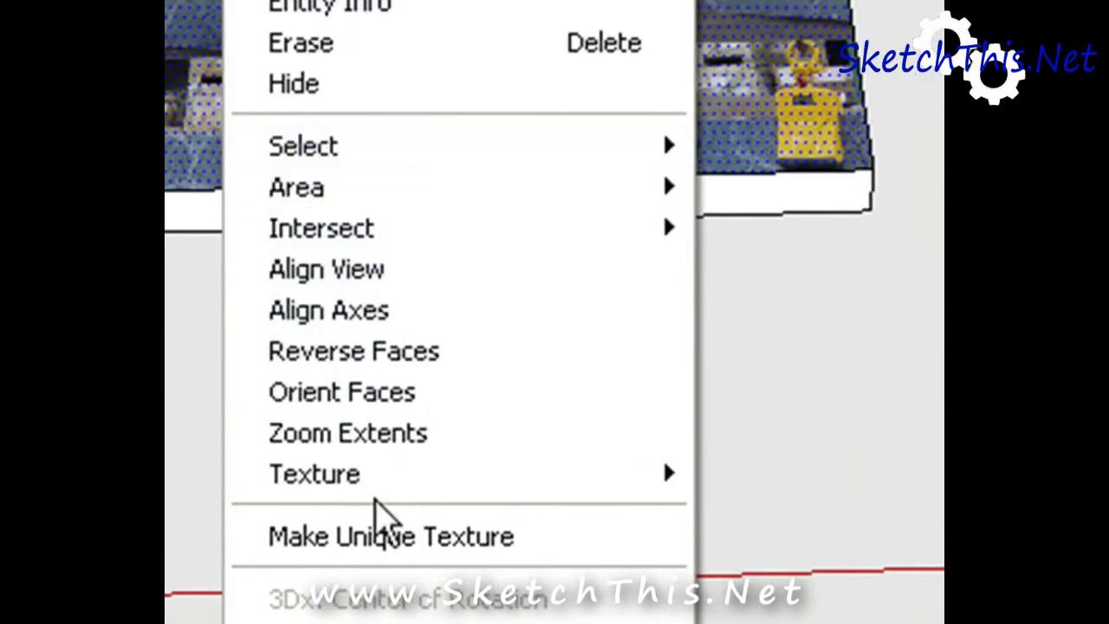
- Enter Texture Position on the slab and slide the soapstone texture down and to the right
mouse_move(382, 480)
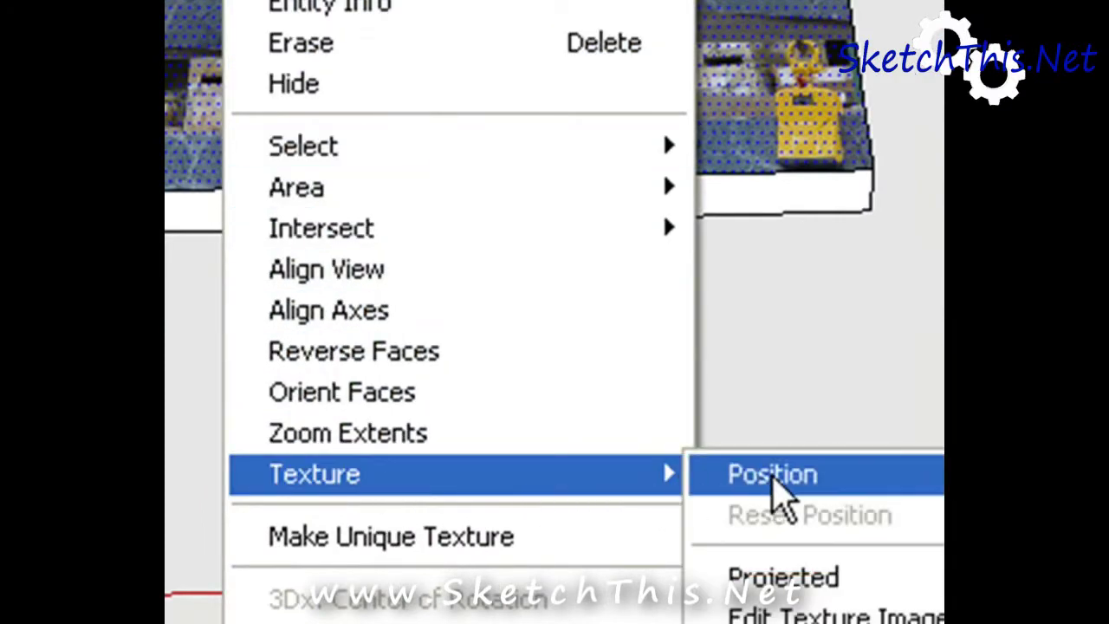
left_click(772, 482)
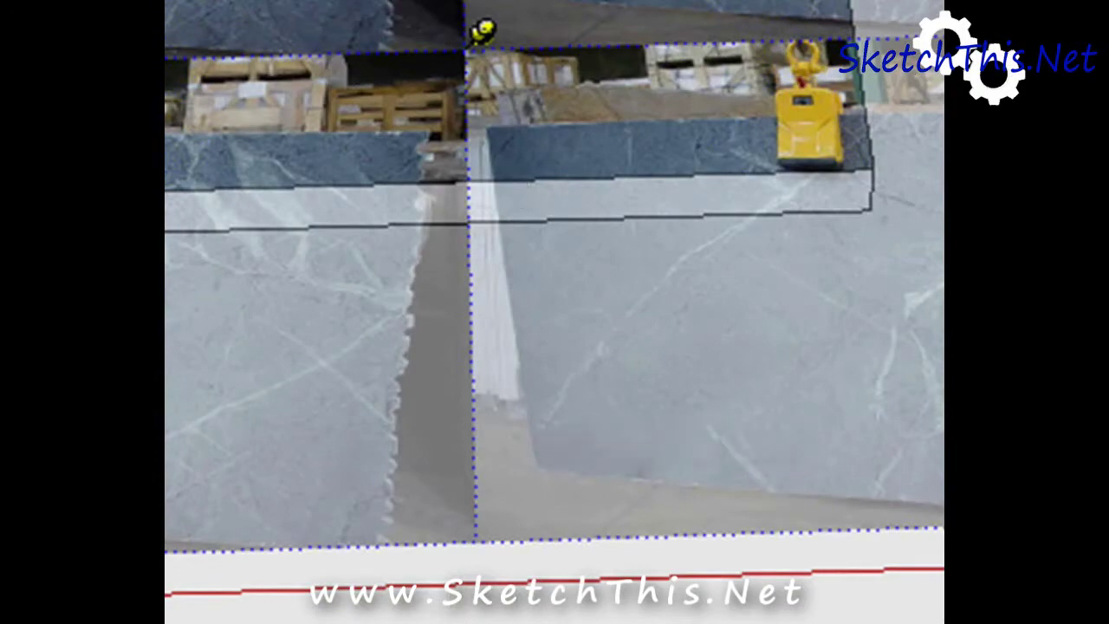
left_click_drag(280, 29, 549, 262)
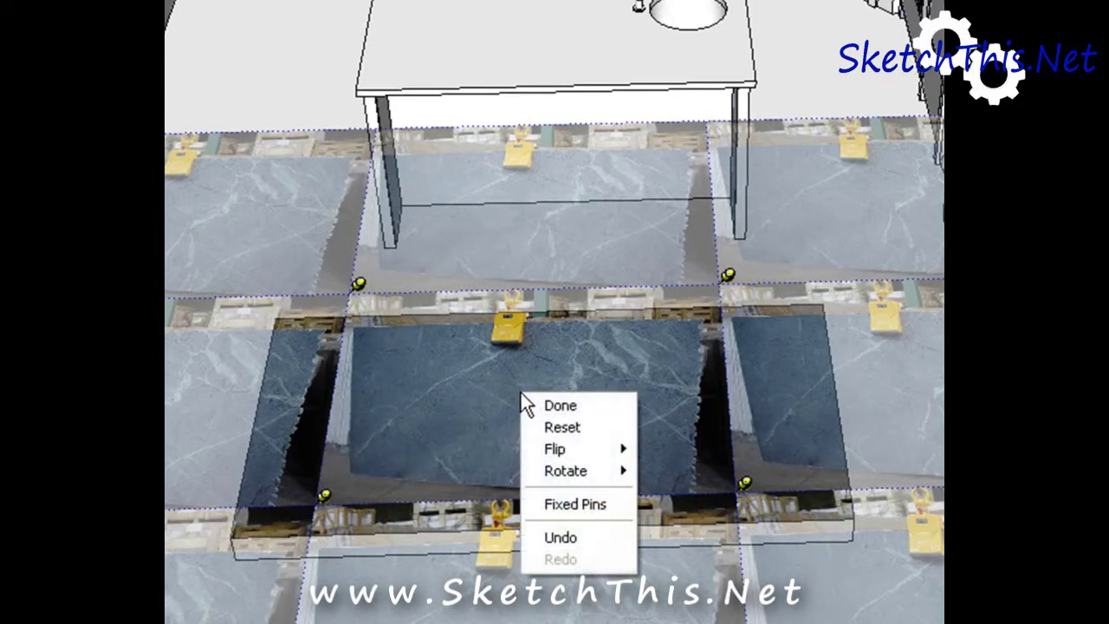
left_click(566, 505)
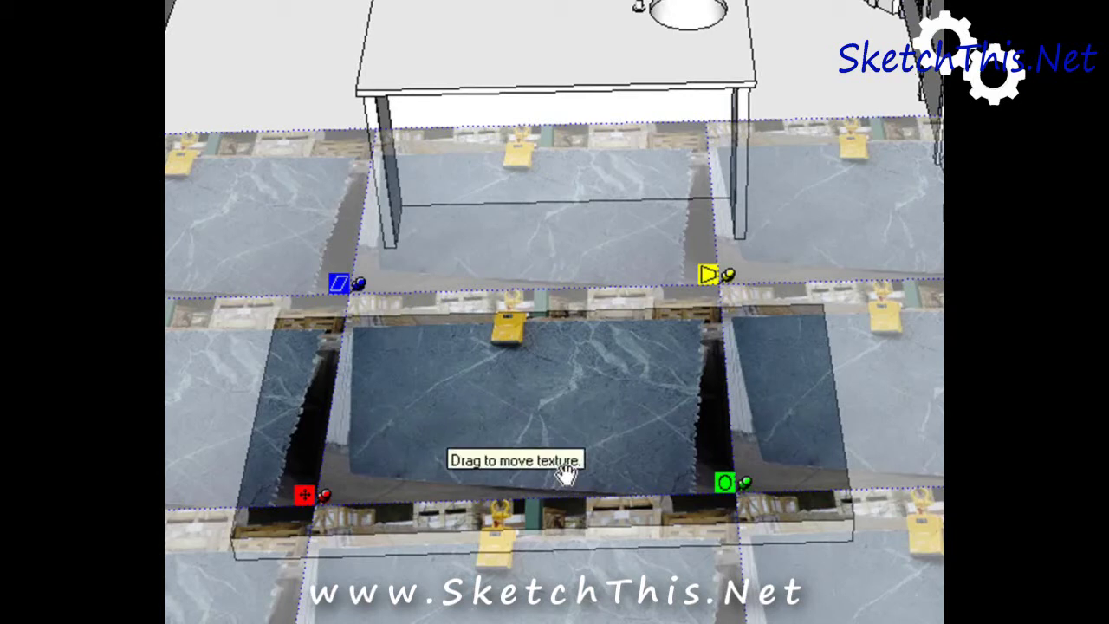
- Skew and stretch the soapstone texture by dragging two of its corner pins
right_click(522, 410)
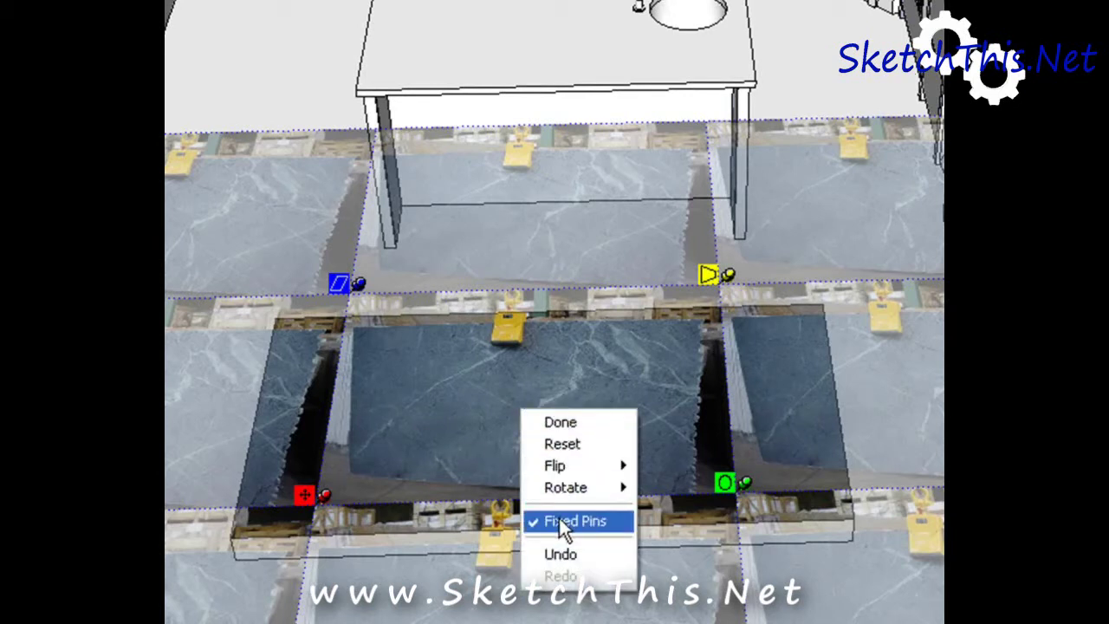
left_click(424, 408)
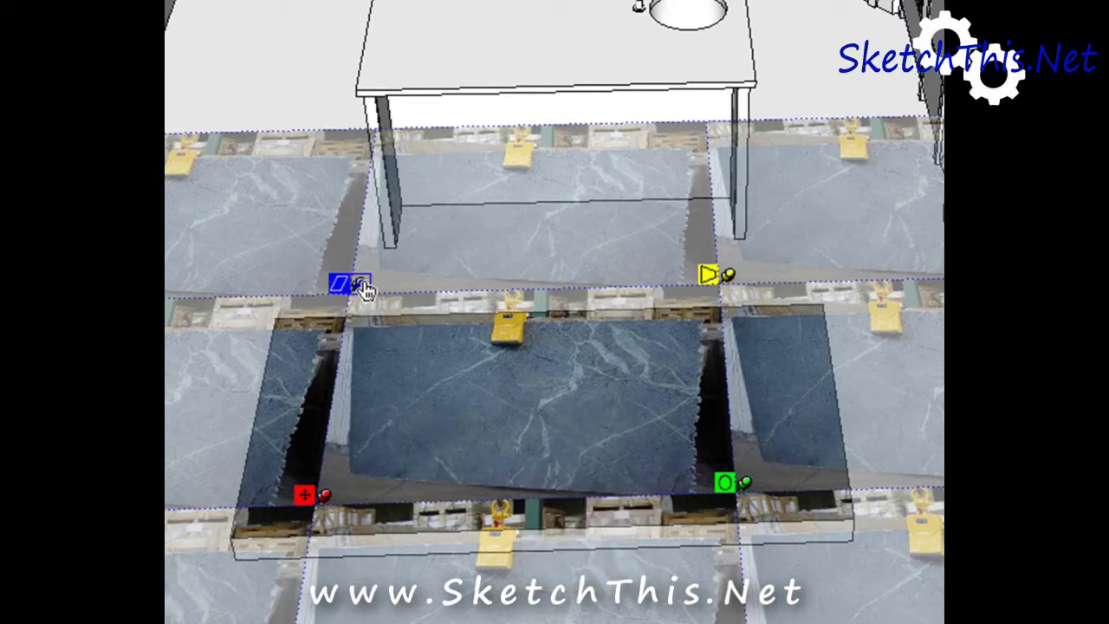
mouse_move(362, 289)
left_mouse_down()
mouse_move(384, 286)
mouse_move(359, 285)
left_mouse_up()
mouse_move(752, 491)
left_mouse_down()
mouse_move(737, 485)
mouse_move(737, 435)
mouse_move(747, 502)
left_mouse_up()
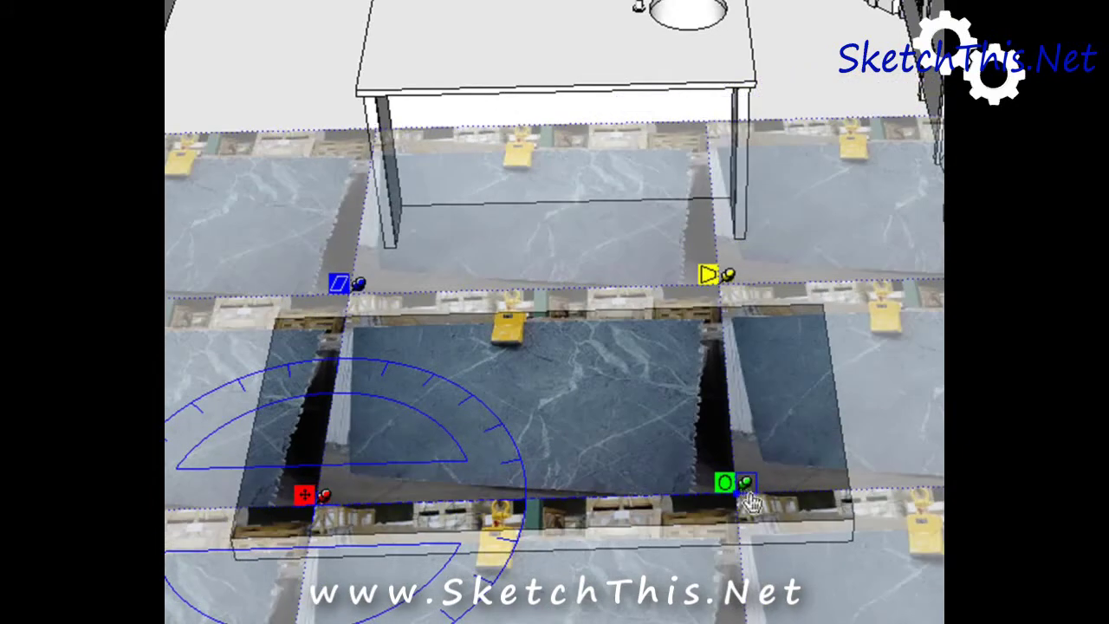
- Untick Fixed Pins and set the free pins on the corners of the pictured slab
right_click(518, 396)
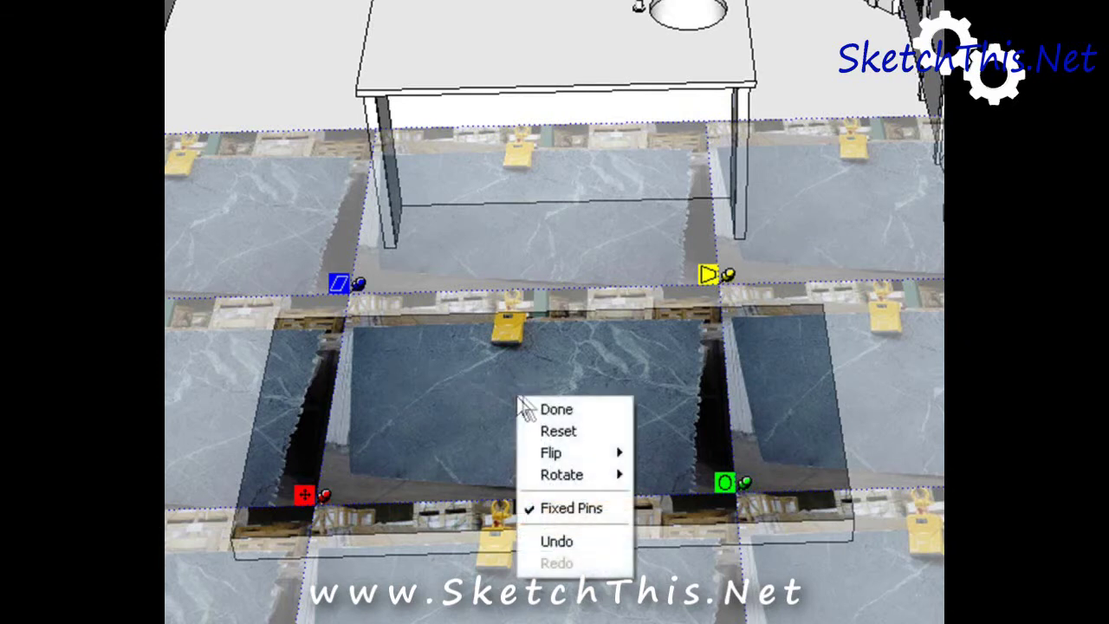
left_click(572, 509)
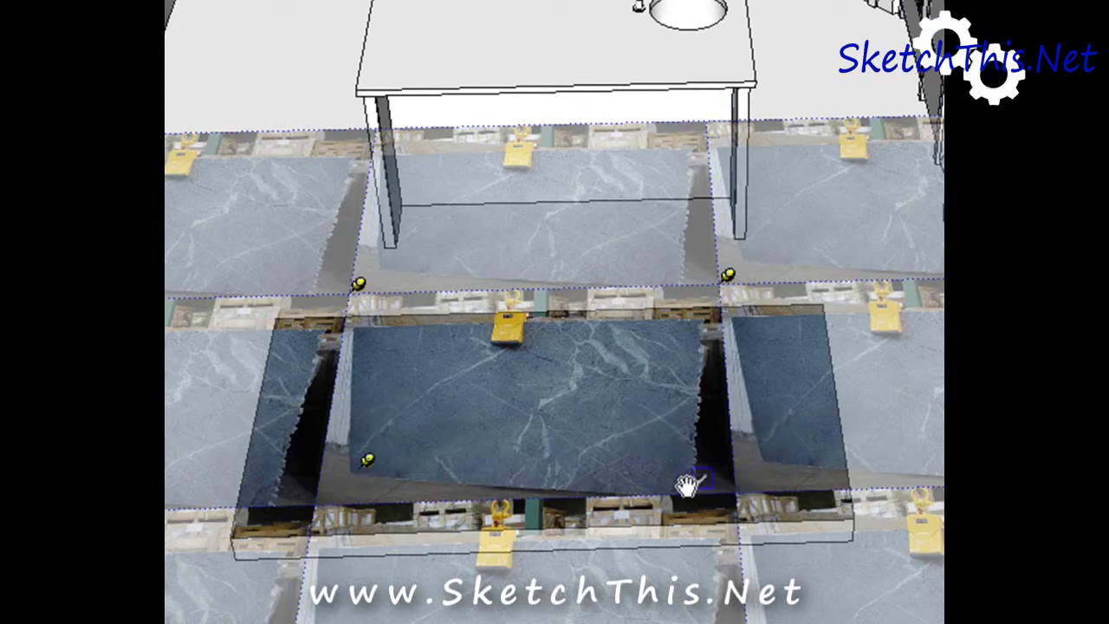
left_click(685, 481)
left_click(726, 279)
left_click(360, 287)
left_click(368, 350)
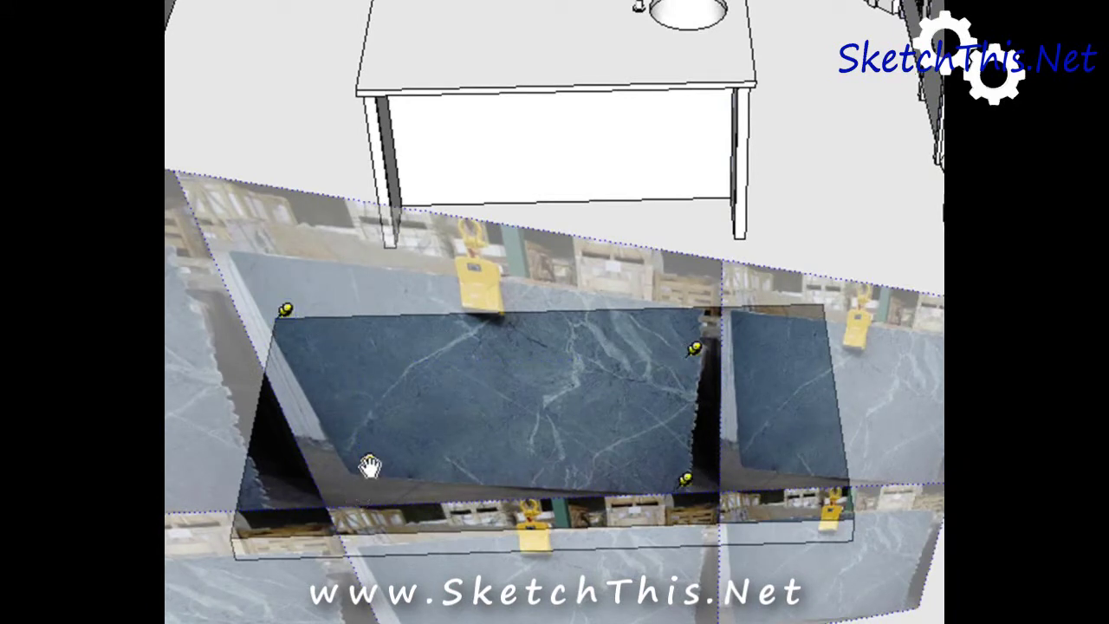
- Drag the lower-left and lower-right pins out to the countertop slab's corners
left_click_drag(356, 476, 239, 527)
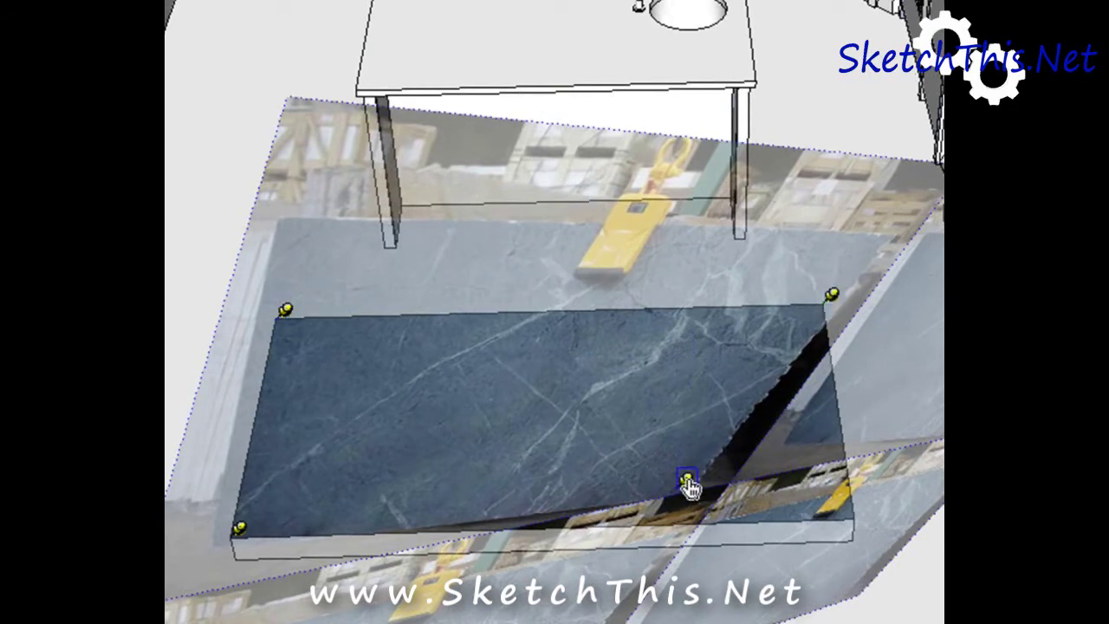
left_click_drag(686, 485, 861, 512)
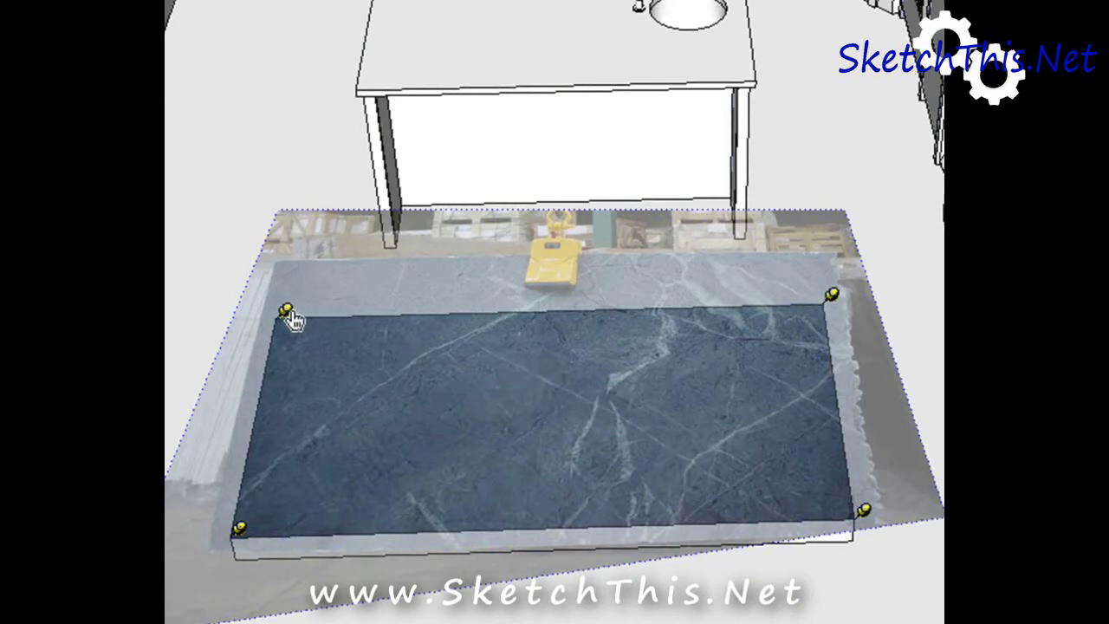
- Nudge the stretched soapstone texture slightly left and finish positioning with Done
right_click(456, 365)
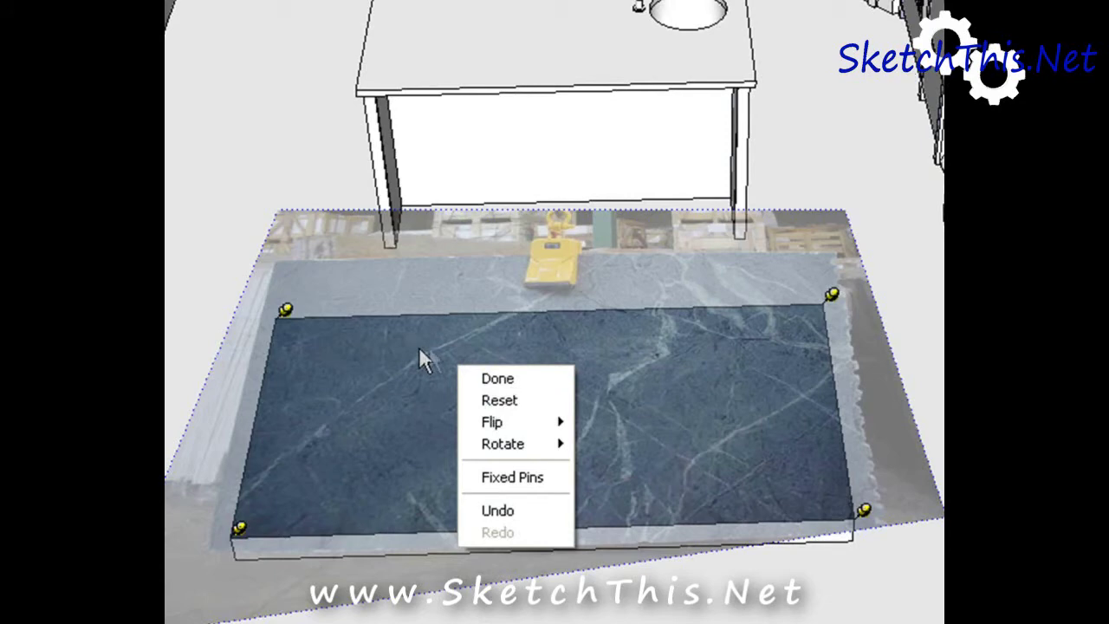
left_click(628, 352)
mouse_move(633, 354)
left_mouse_down()
mouse_move(615, 353)
mouse_move(627, 366)
left_mouse_up()
right_click(526, 372)
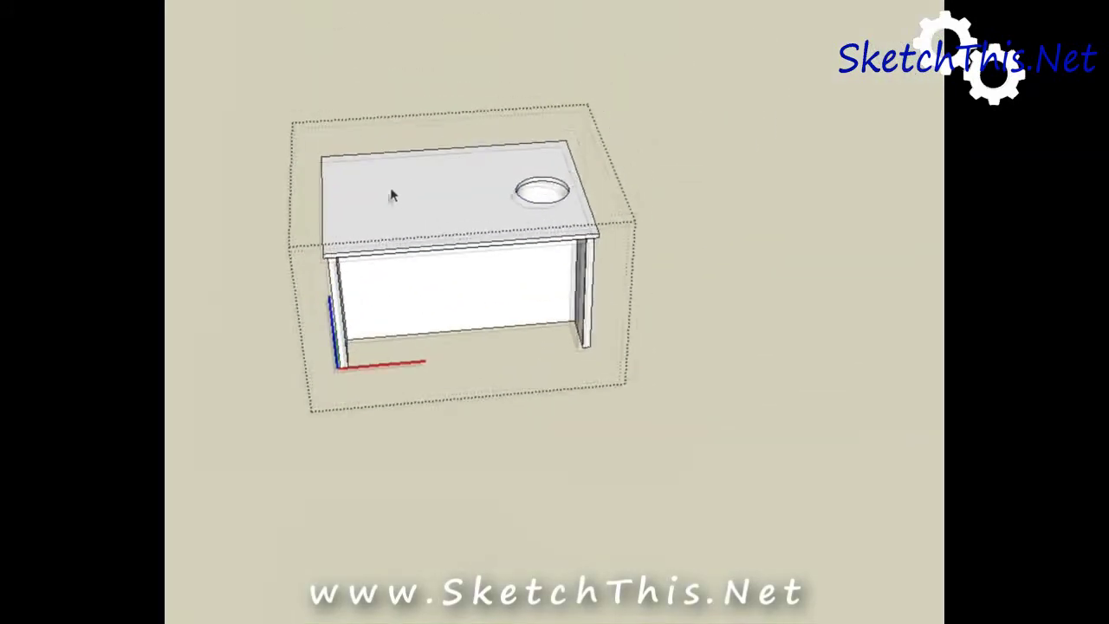
- Unhide the whole kitchen, list the model's materials, and paint the island countertop with Material1
key("h")
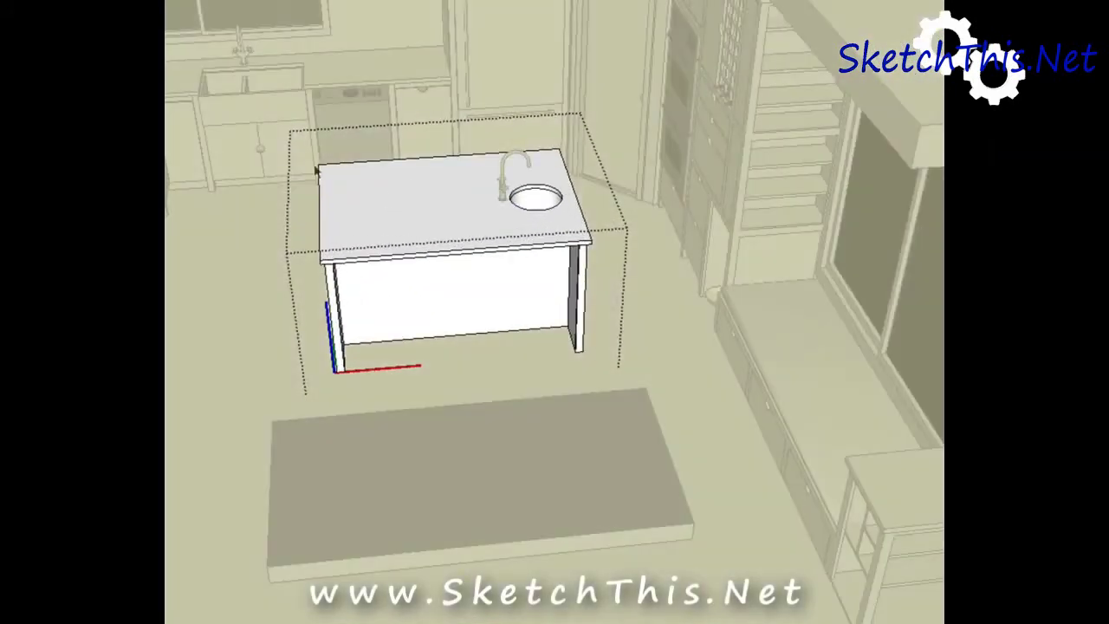
key("b")
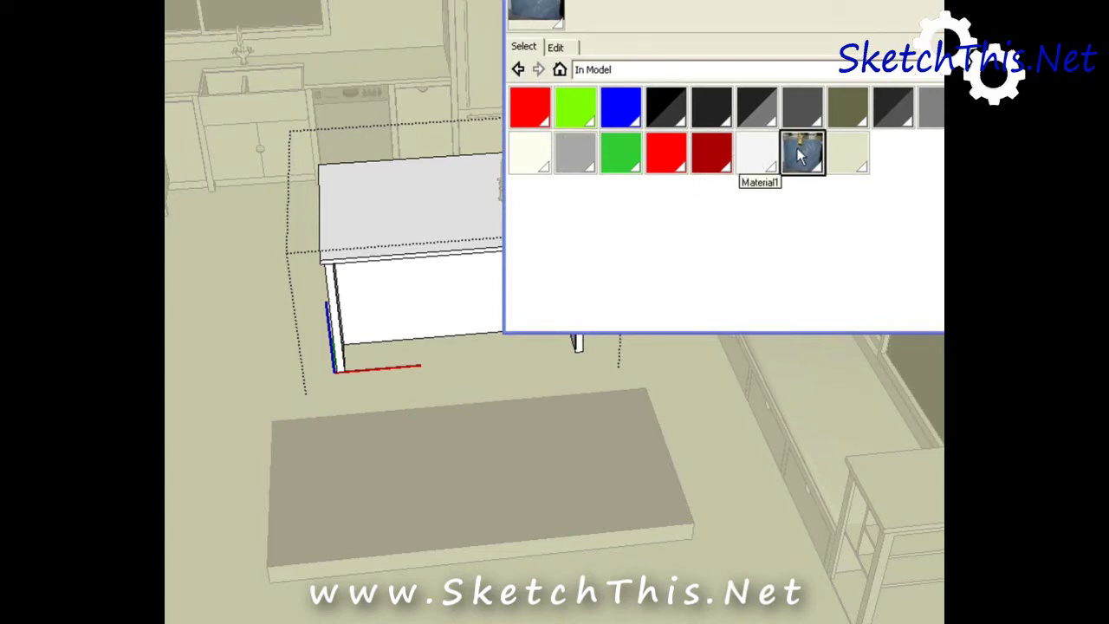
left_click(390, 212)
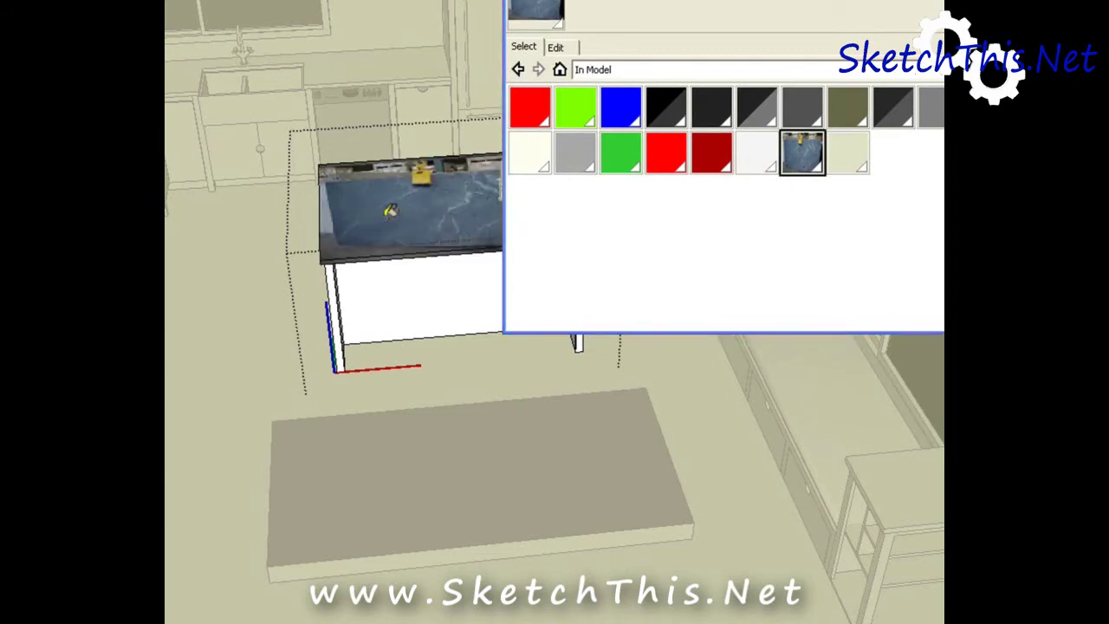
middle_click_drag(392, 216, 226, 226, "shift")
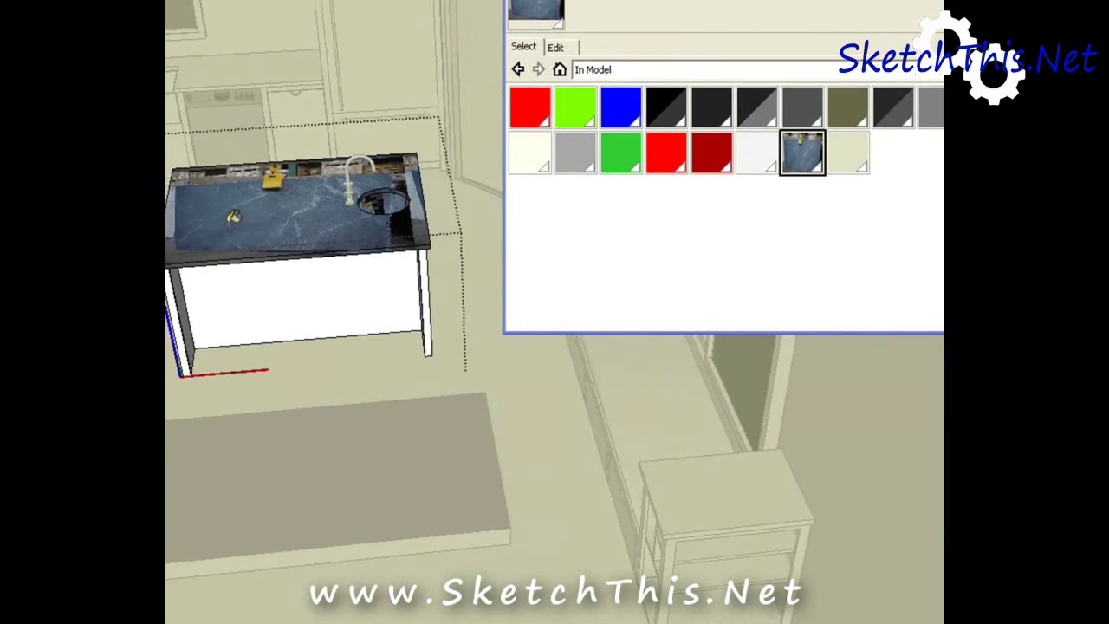
- Undo the island countertop painting, bring back the materials list, and close the group
key("ctrl+z")
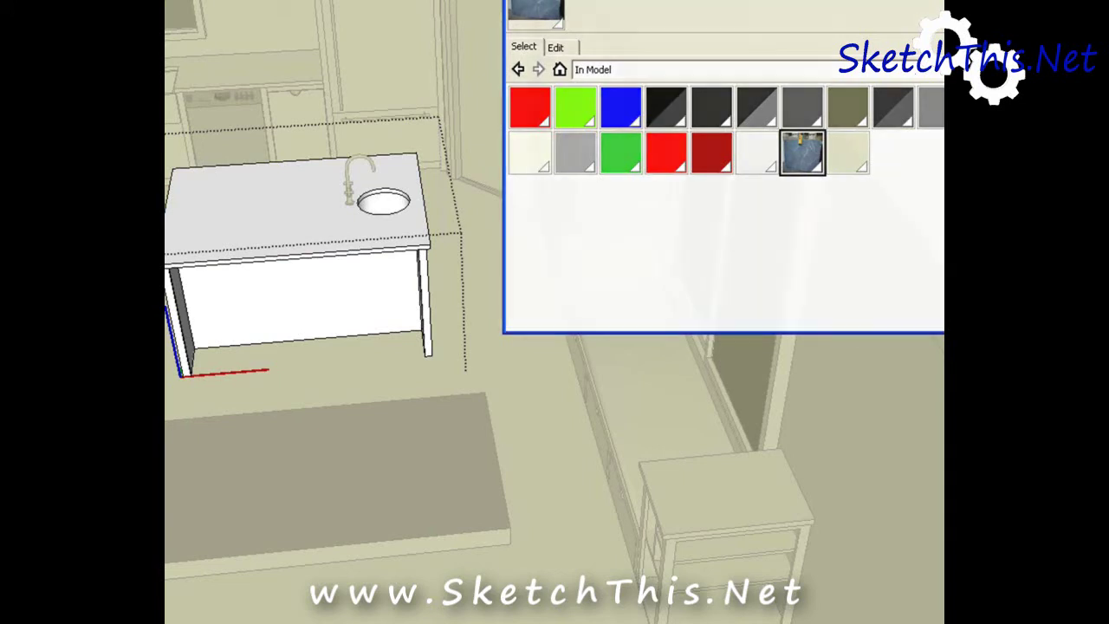
key("b")
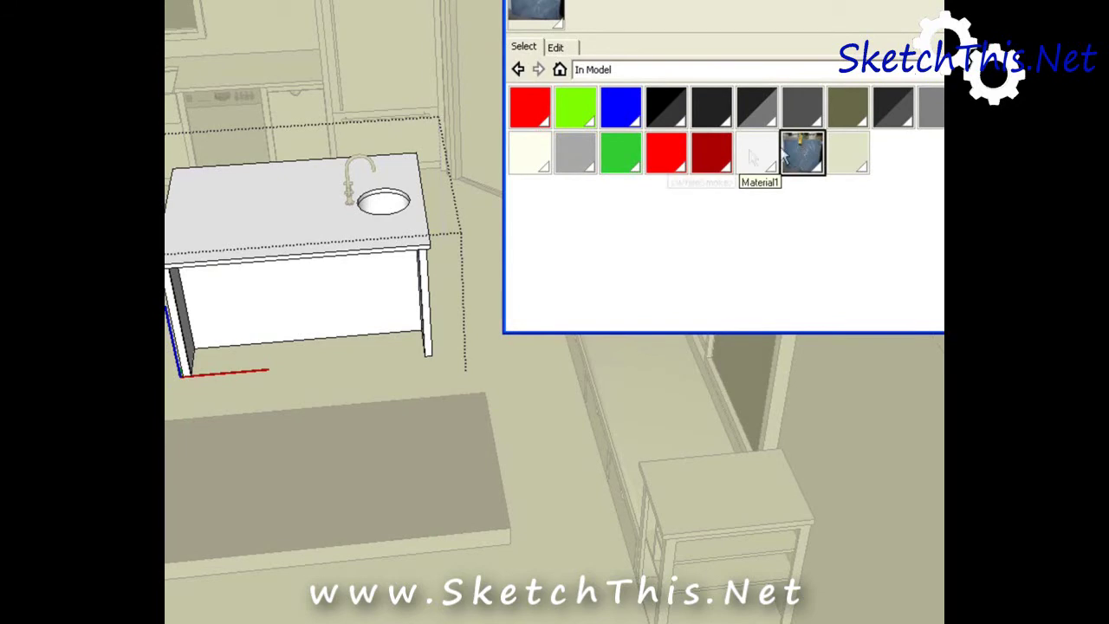
left_click(192, 454)
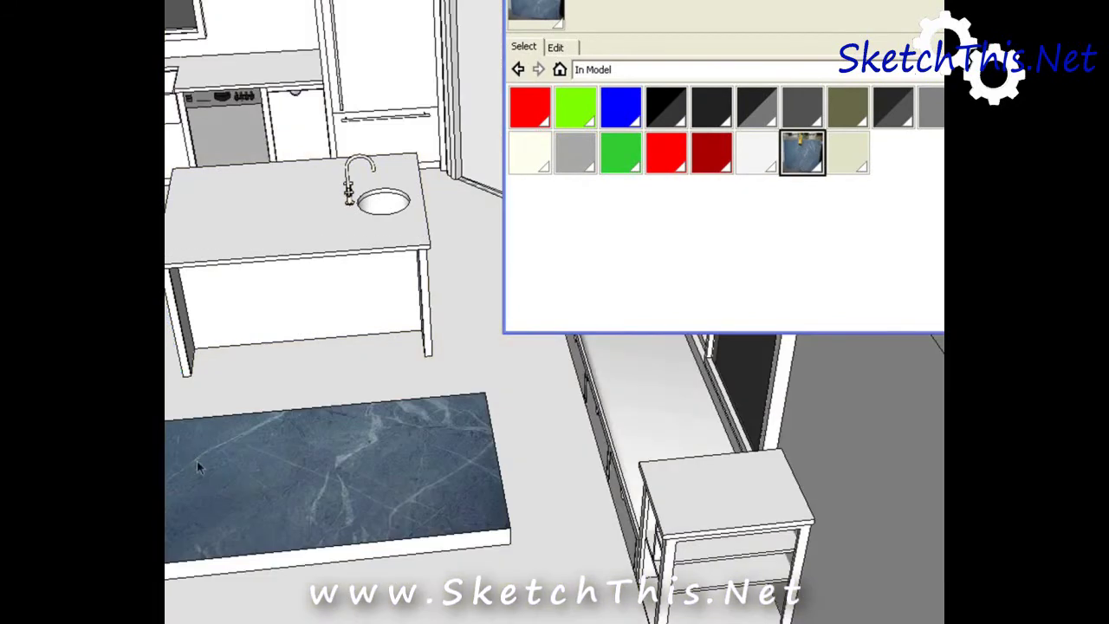
- Turn the slab face's stretched soapstone into a unique texture, creating Material1#1
left_click(196, 450)
right_click(199, 448)
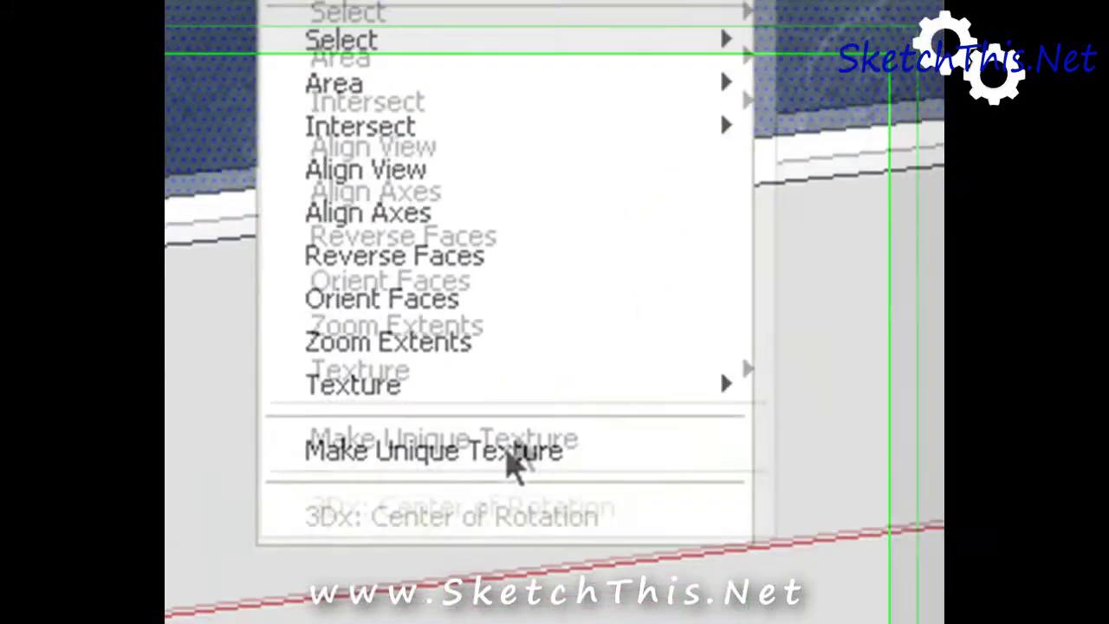
left_click(285, 623)
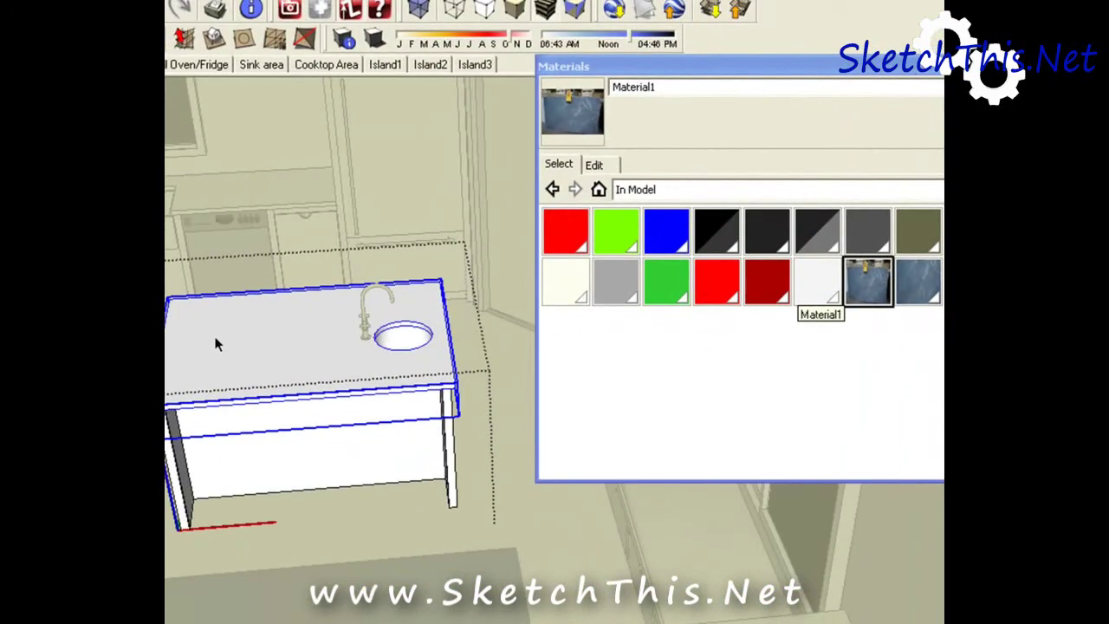
- Inside the island group, paint the countertop with the unique soapstone Material1#1
double_click(216, 344)
left_click(217, 342)
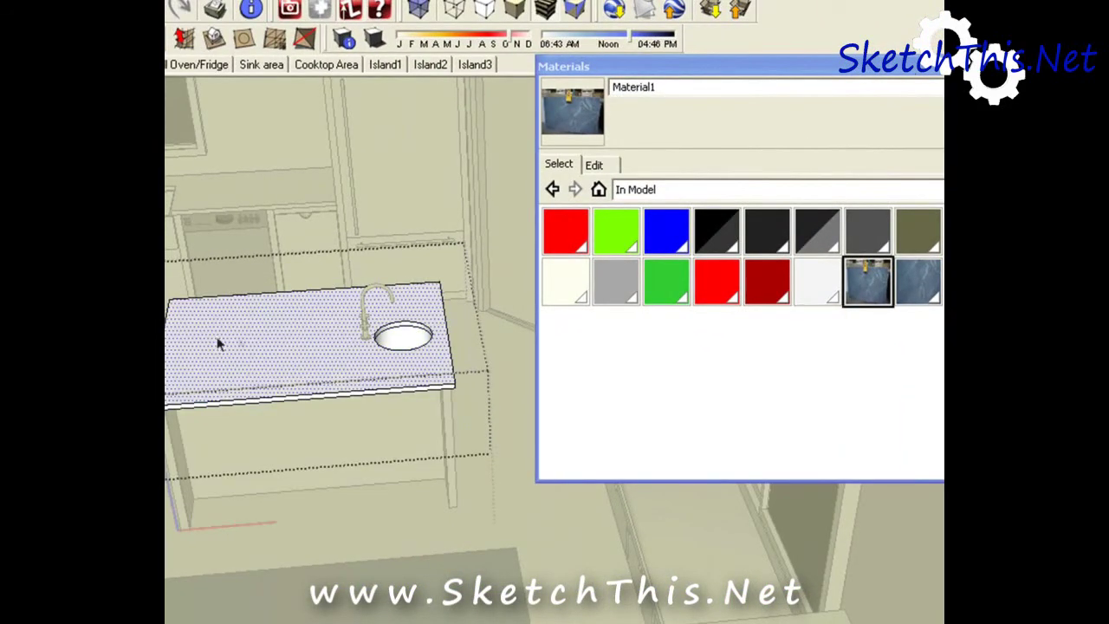
left_click(925, 289)
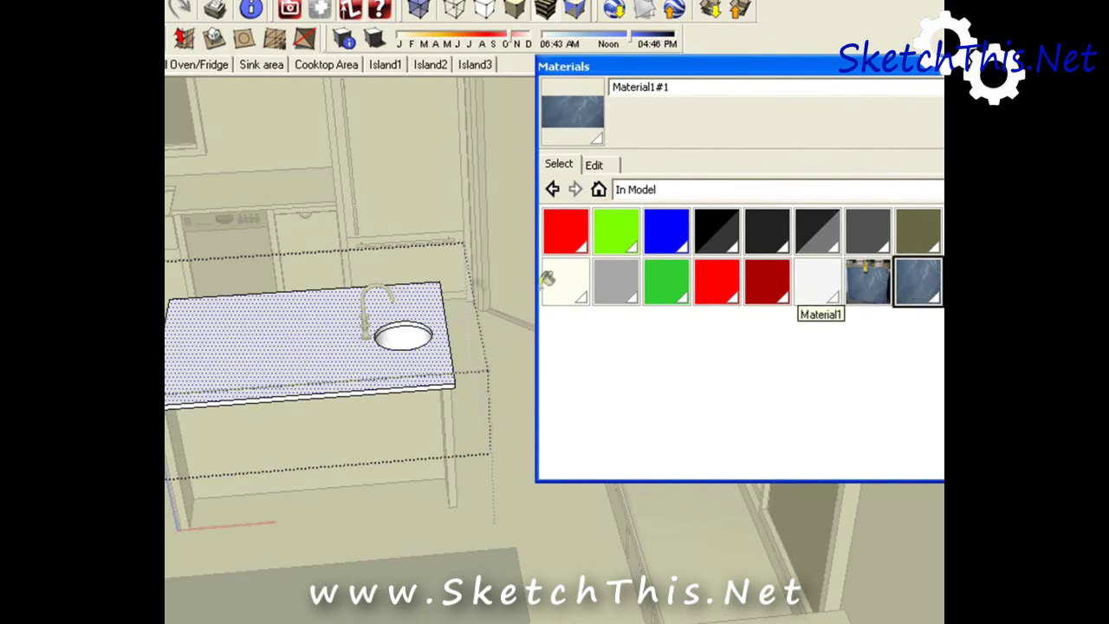
left_click(270, 338)
- Inspect the painted island top, then undo the trial painting so it is plain again
mouse_move(271, 338)
middle_mouse_down()
mouse_move(242, 343)
mouse_move(453, 307)
mouse_move(404, 317)
mouse_move(358, 359)
mouse_move(376, 340)
middle_mouse_up()
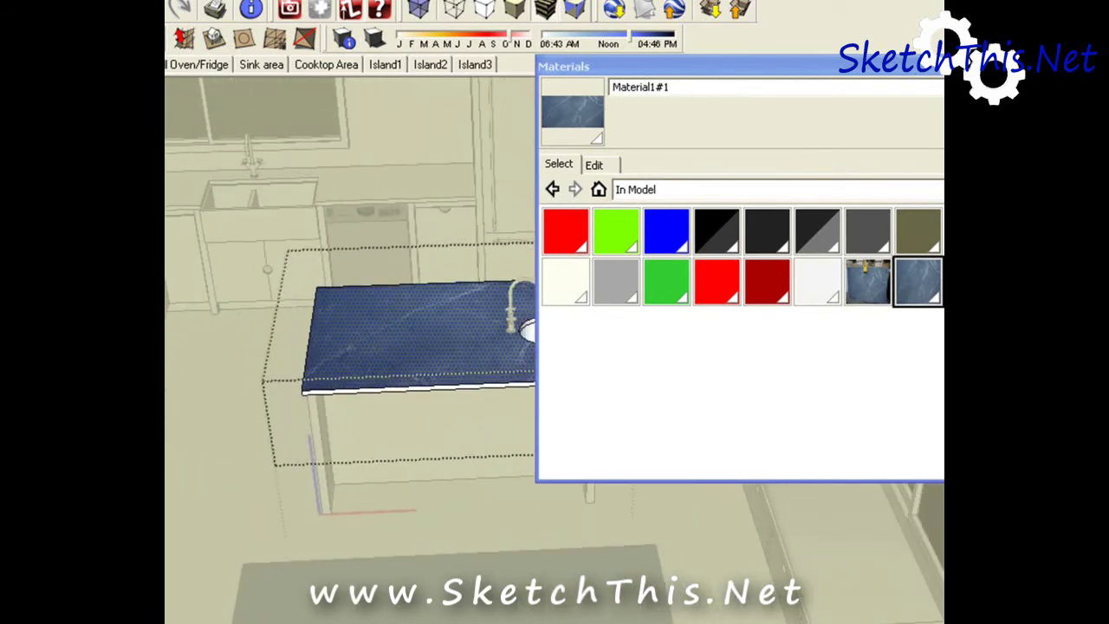
key("ctrl+z")
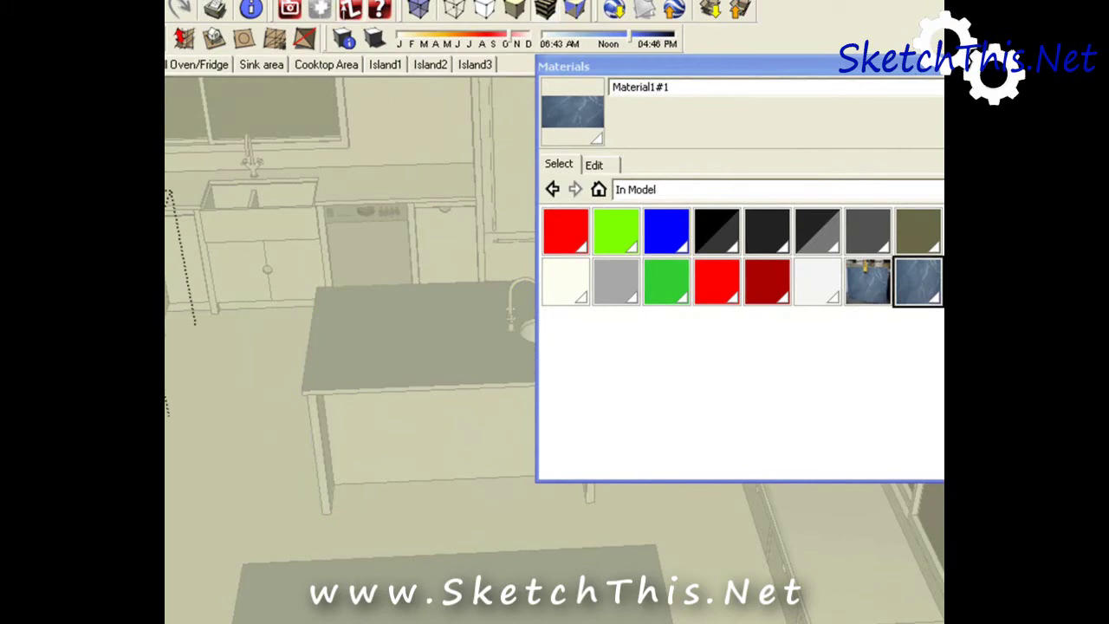
key("ctrl+z")
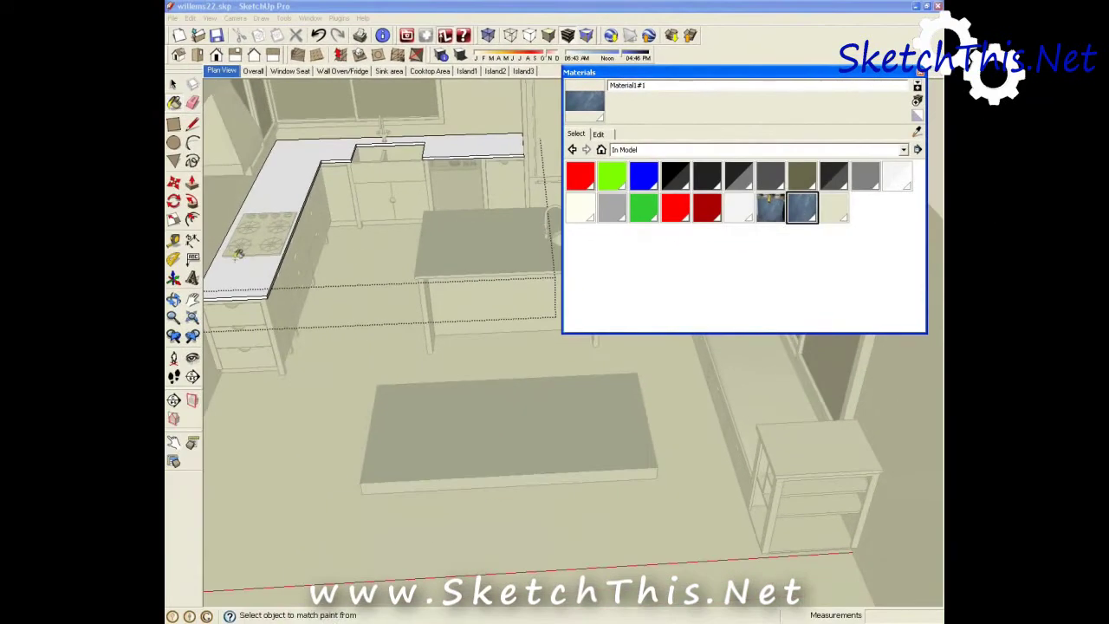
- Paint the L-shaped perimeter countertop with Material1#1 and exit its group
left_click(241, 264)
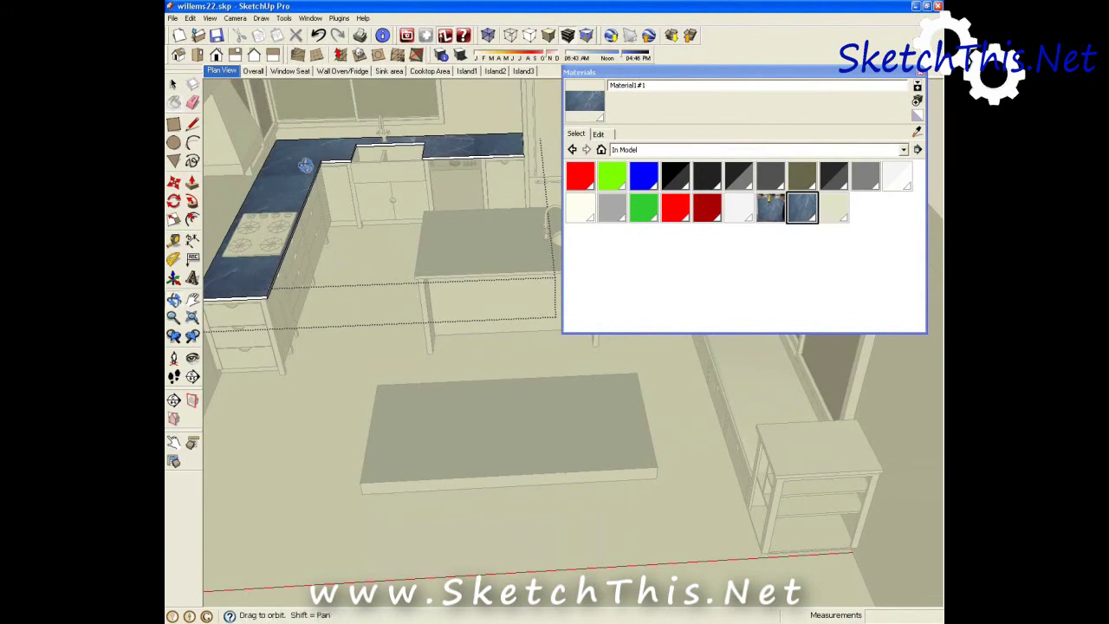
middle_click_drag(305, 165, 305, 156)
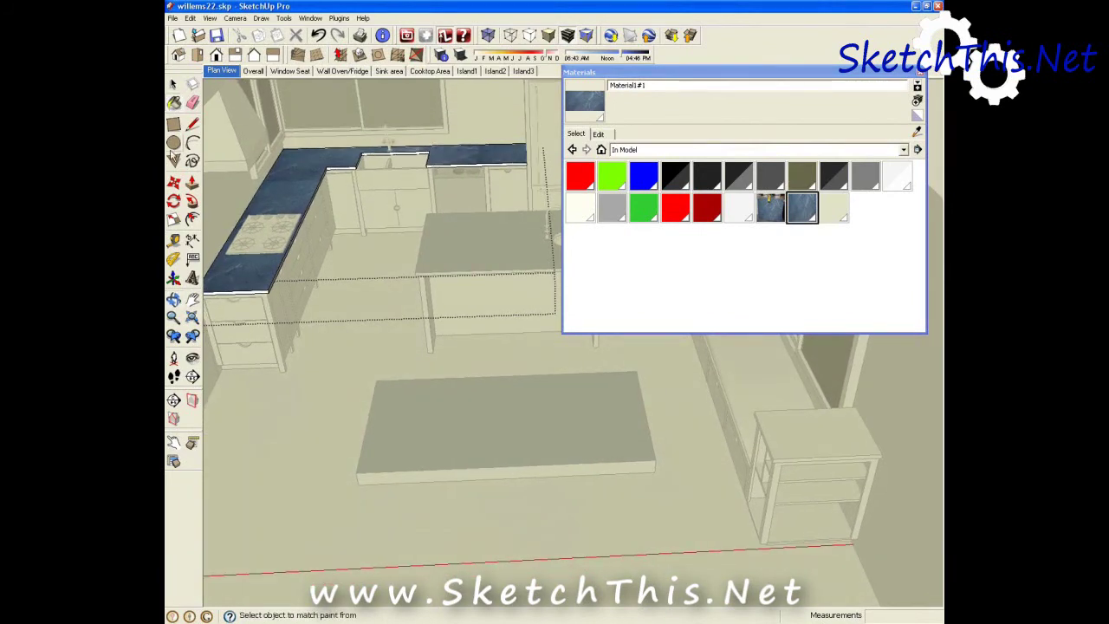
left_click(173, 84)
middle_click_drag(329, 216, 529, 205)
key("Escape")
- Try Material1#1 soapstone on the island's front face, then undo it back to white
left_click(769, 206)
key("alt")
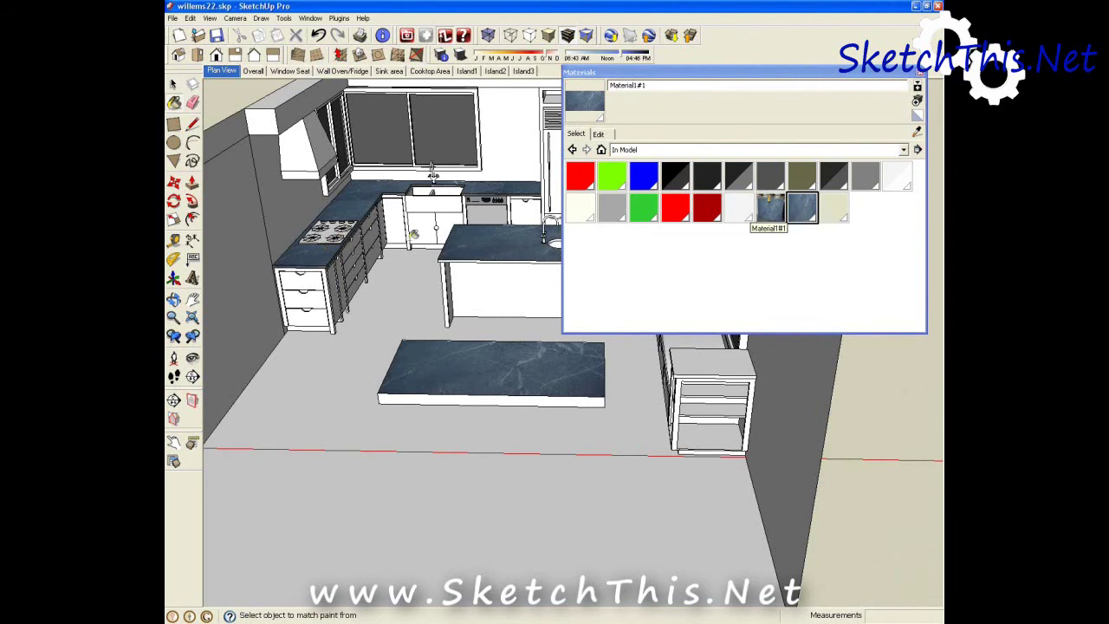
left_click(490, 249)
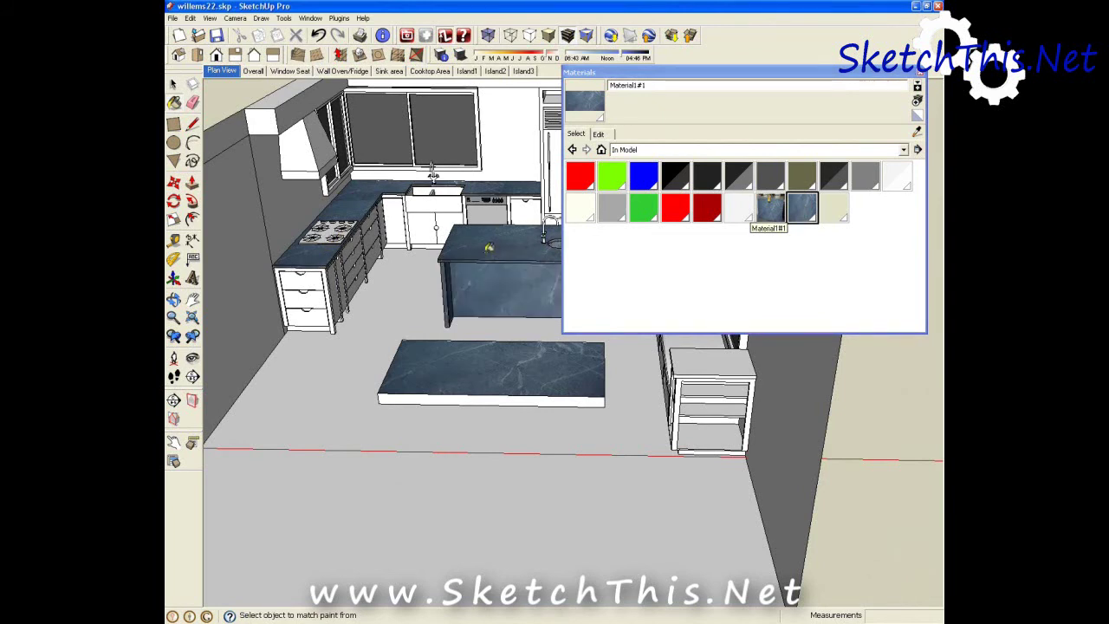
key("ctrl")
key("ctrl+z")
key("alt")
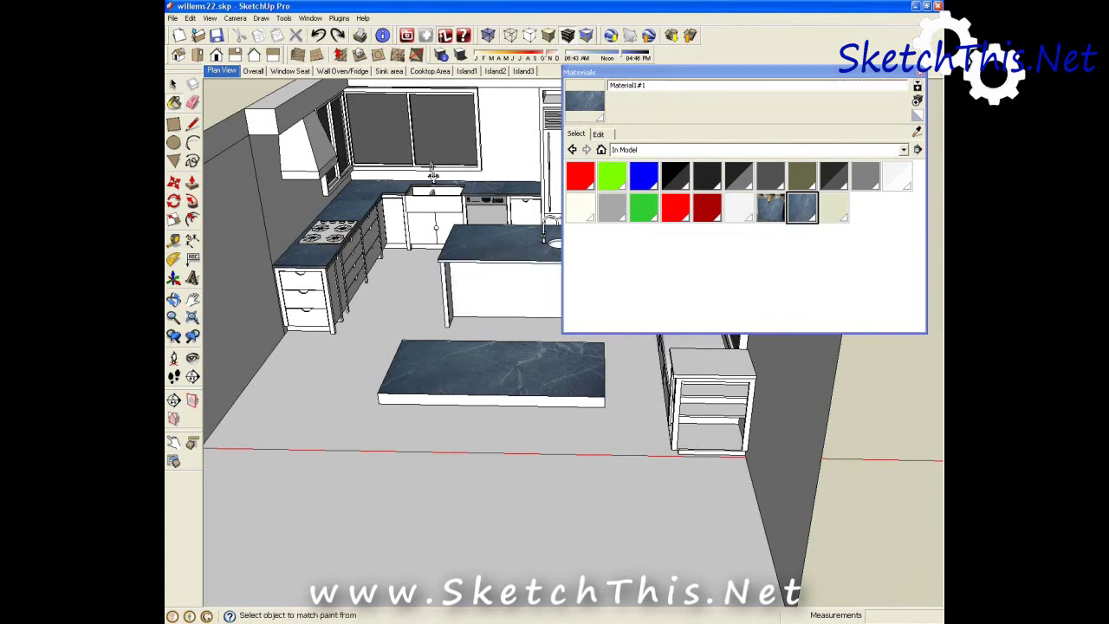
- Open the island group with the soapstone paint ready, then close it to view the whole kitchen
double_click(524, 254)
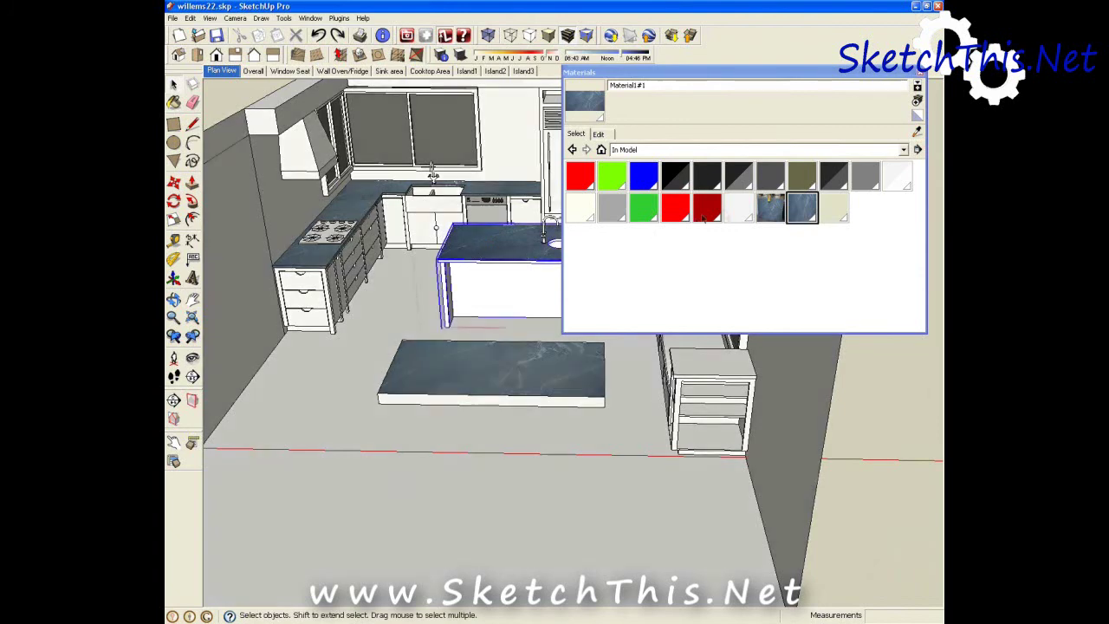
key("b")
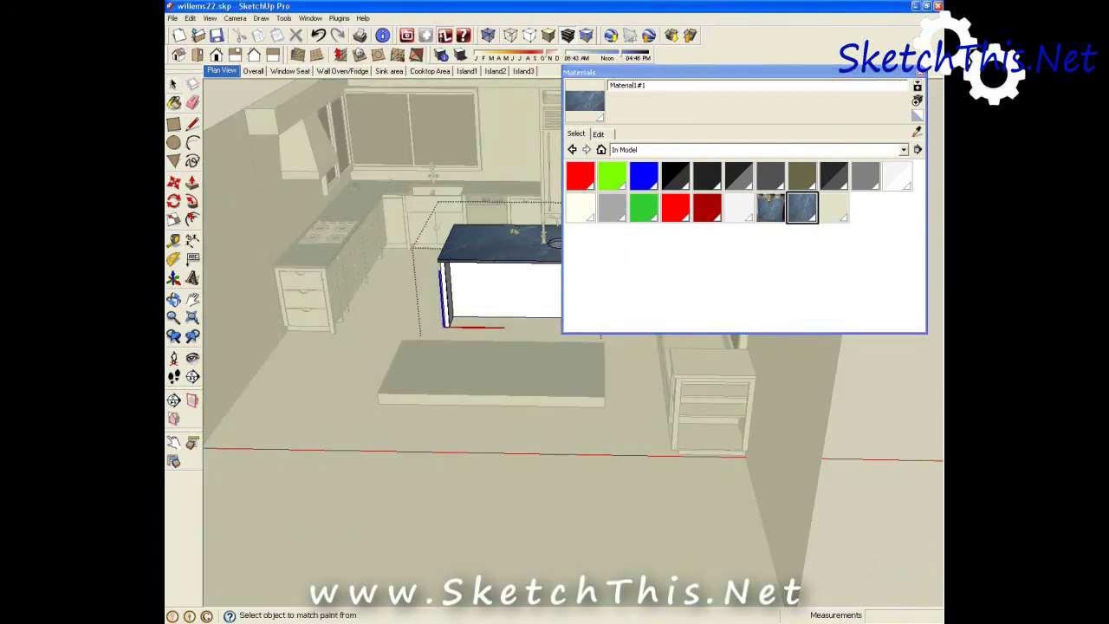
left_click(218, 97)
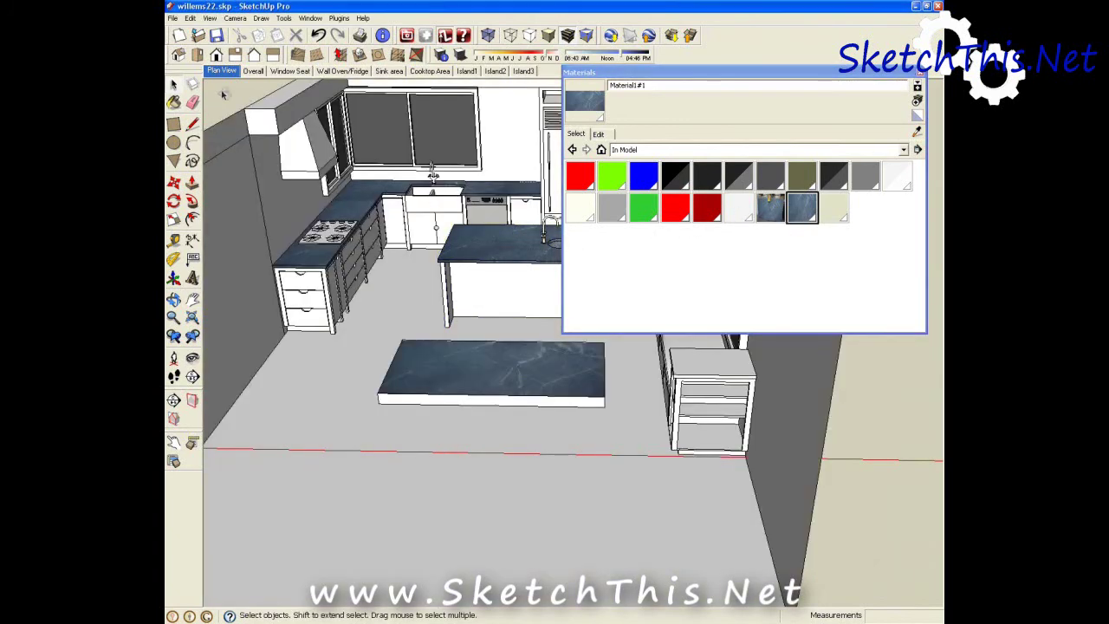